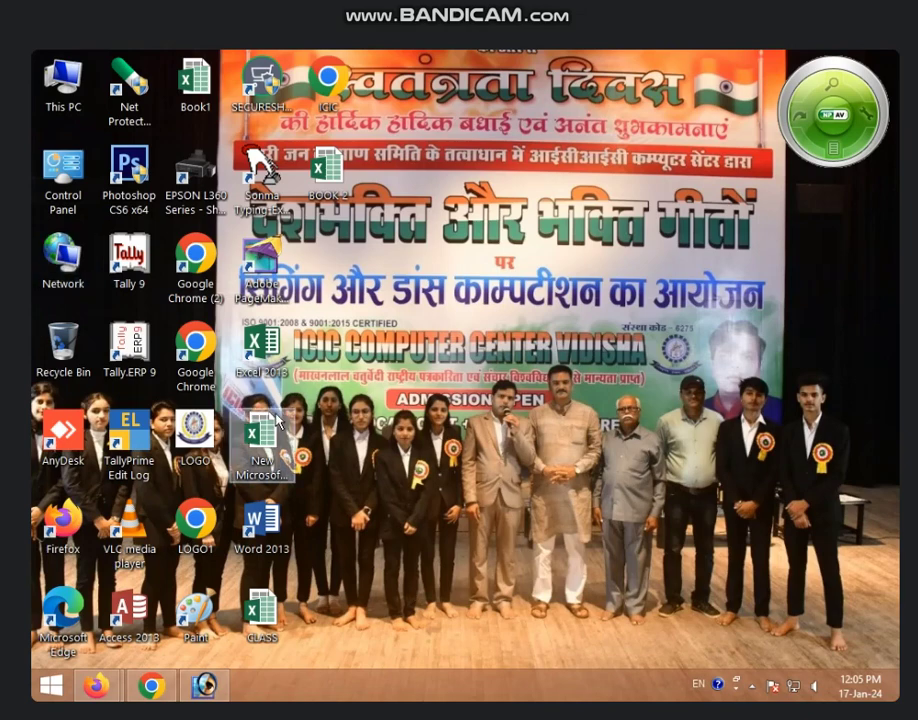
Launch Excel 2013 and create a new blank workbook.
double_click(267, 360)
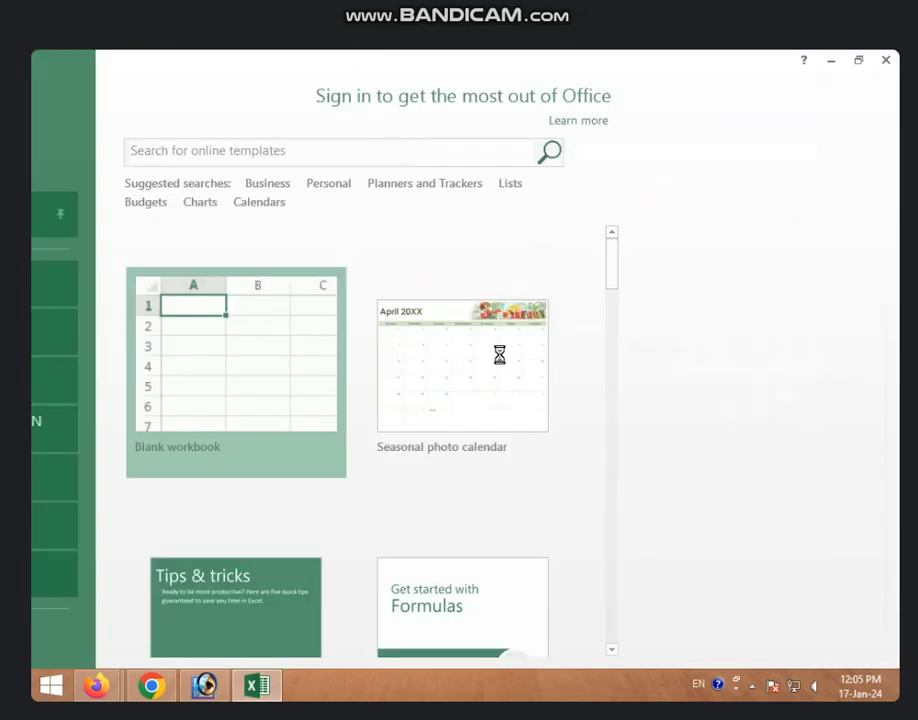
key("Return")
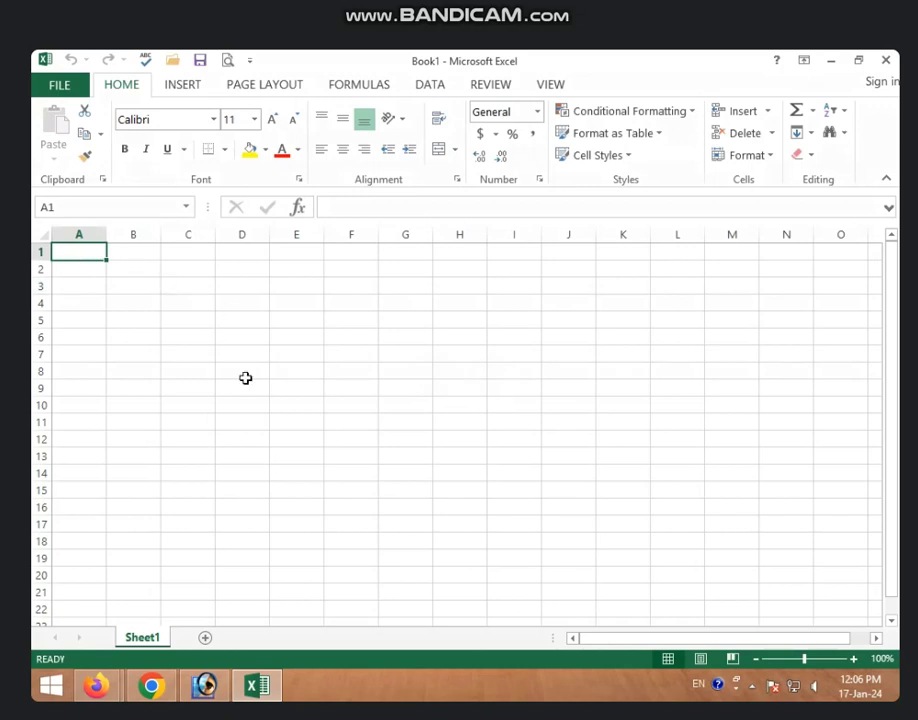
Enter the heading SN in A2, with serial numbers 1 and 2 in A3 and A4.
left_click(90, 277)
left_click(350, 286)
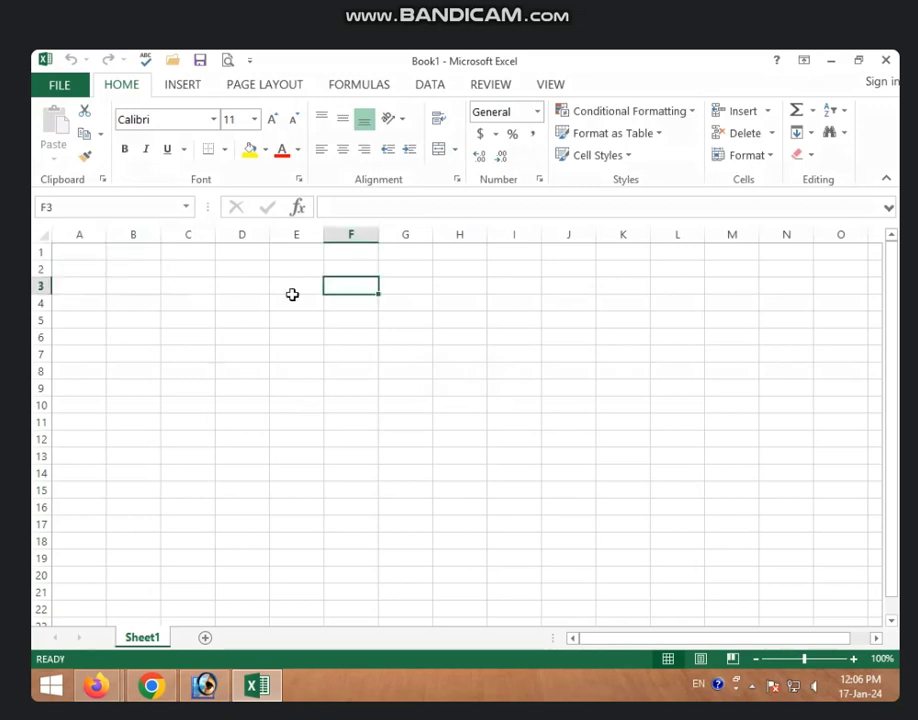
left_click(119, 270)
left_click(80, 268)
type("S")
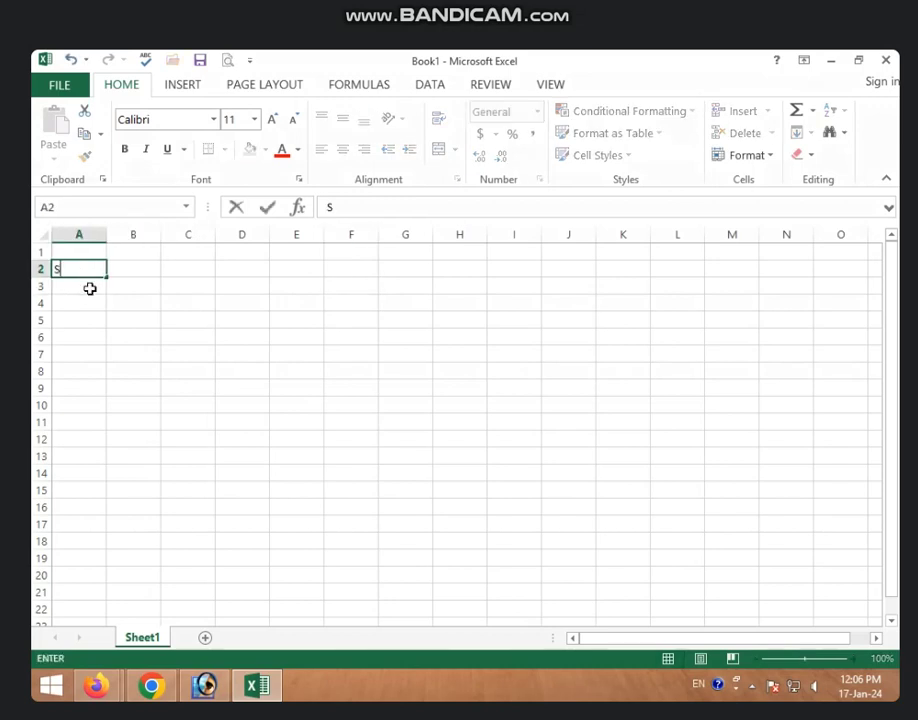
type("N")
key("Return")
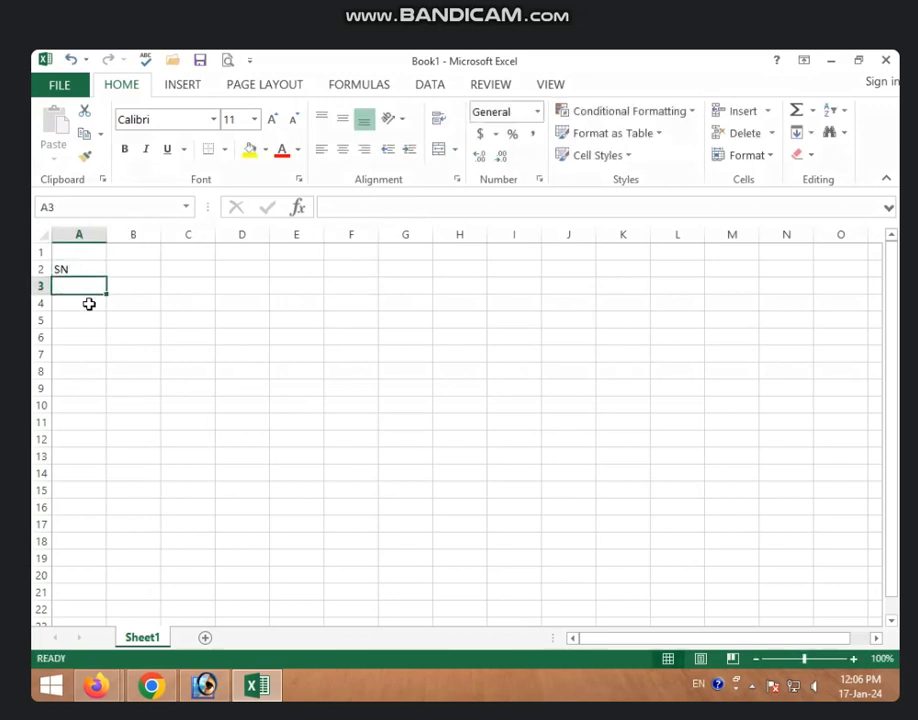
type("1")
key("Return")
type("2")
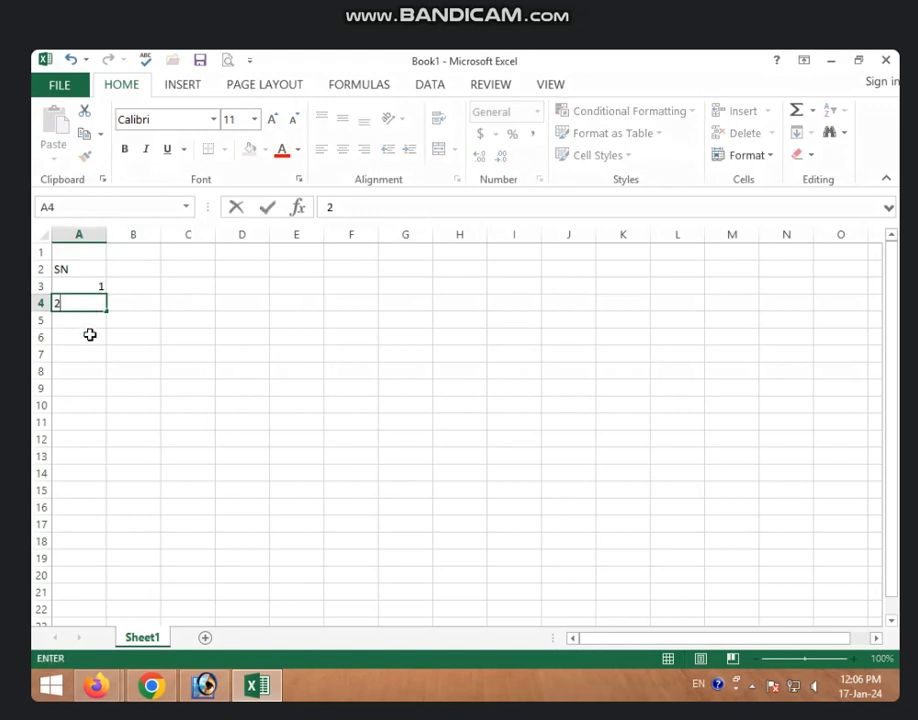
key("Return")
key("Return")
Fill the serial numbers down column A to 15 in row 17.
left_click_drag(88, 289, 87, 303)
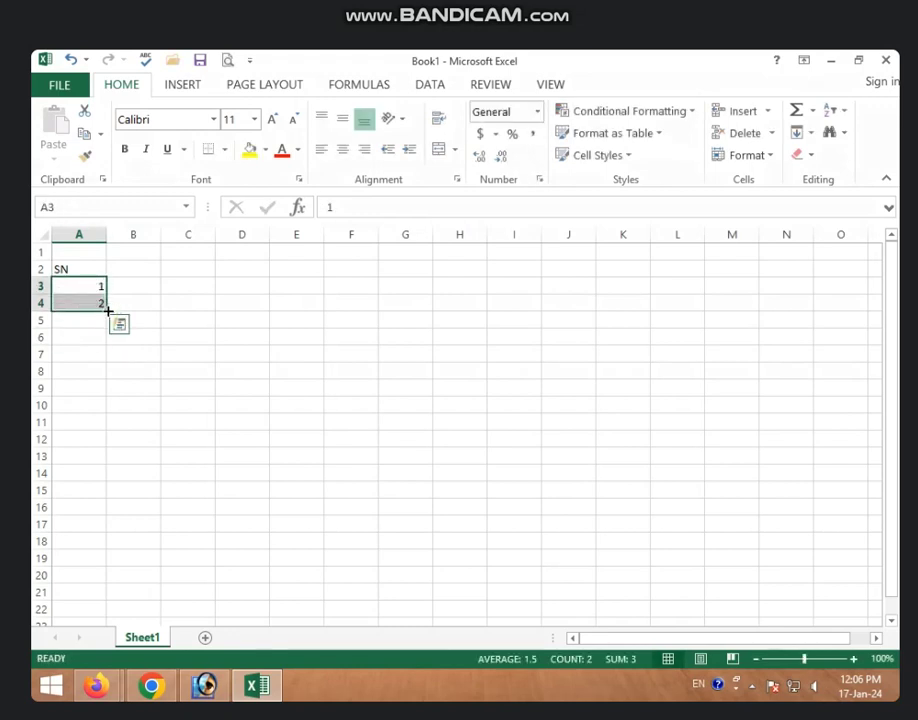
left_click_drag(108, 311, 106, 532)
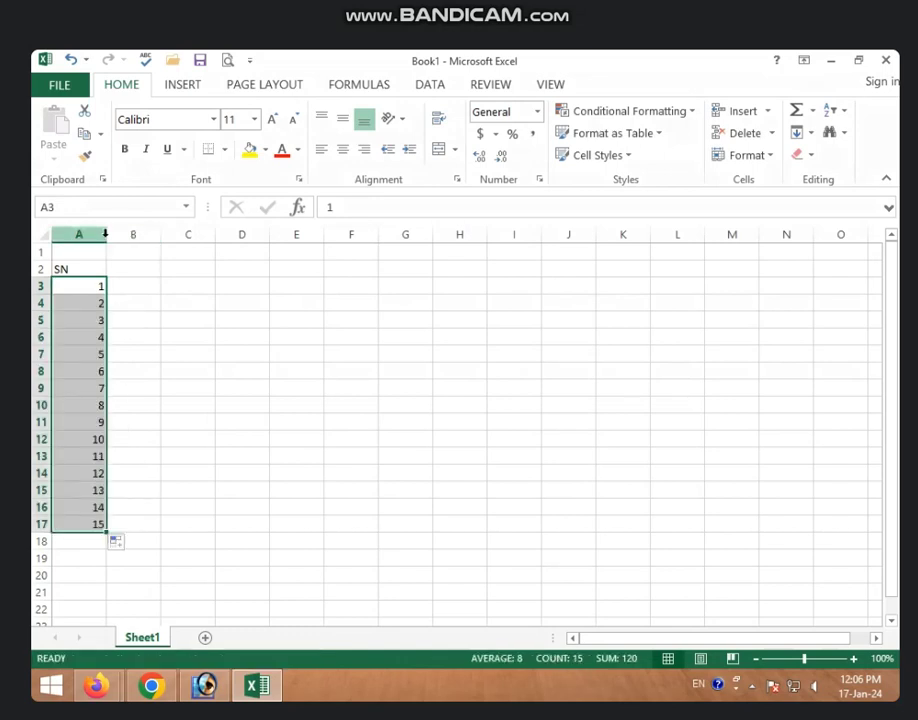
left_click(133, 302)
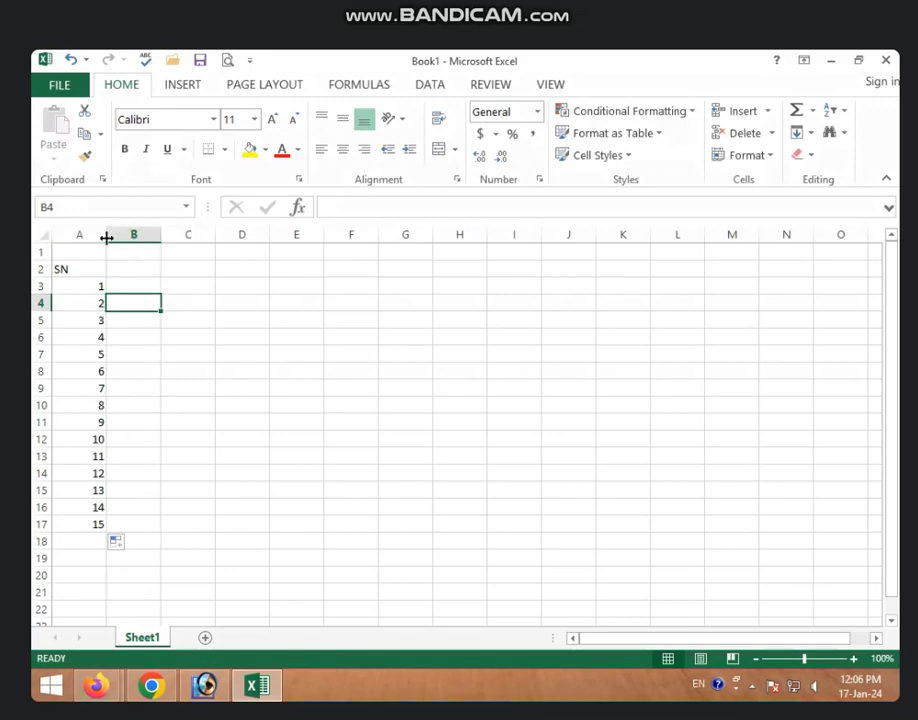
Narrow column A to fit the serial numbers and zoom the sheet to 130%.
left_click_drag(107, 237, 78, 237)
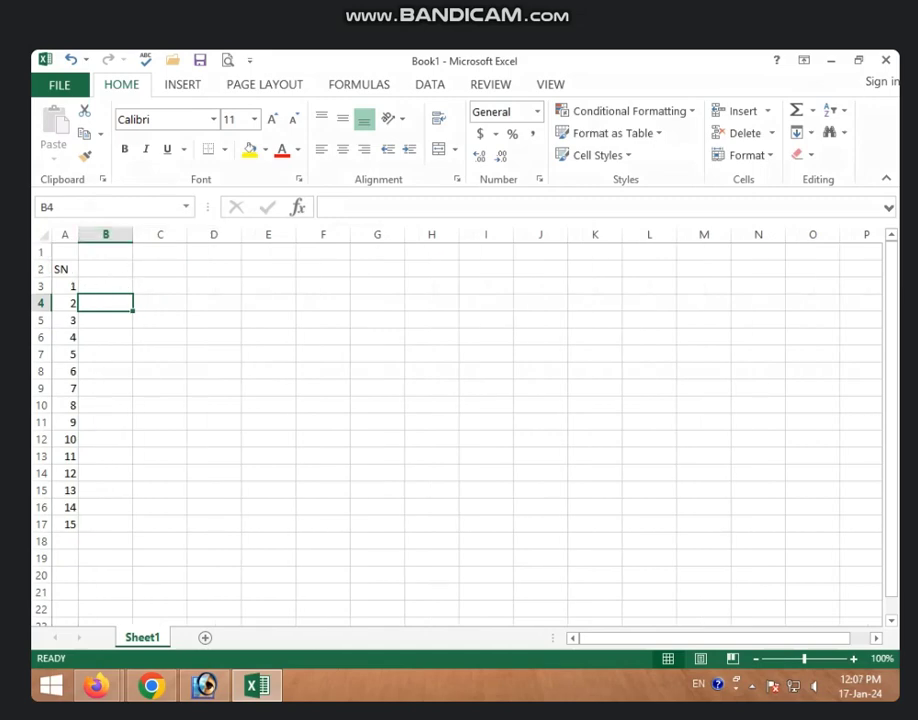
left_click(853, 659)
left_click(853, 659)
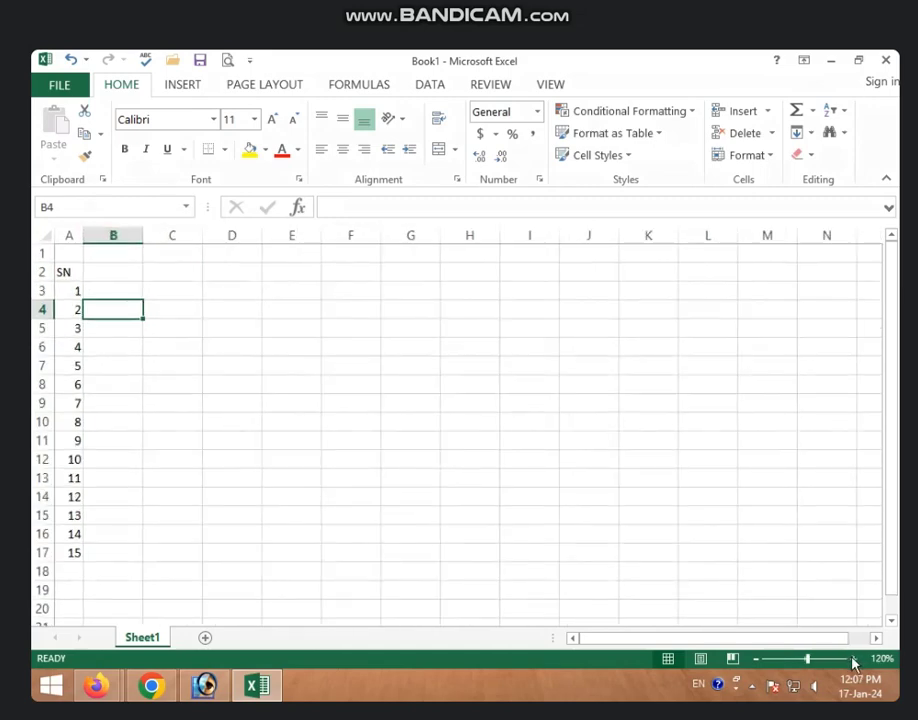
left_click(853, 659)
left_click(128, 297)
left_click(140, 279)
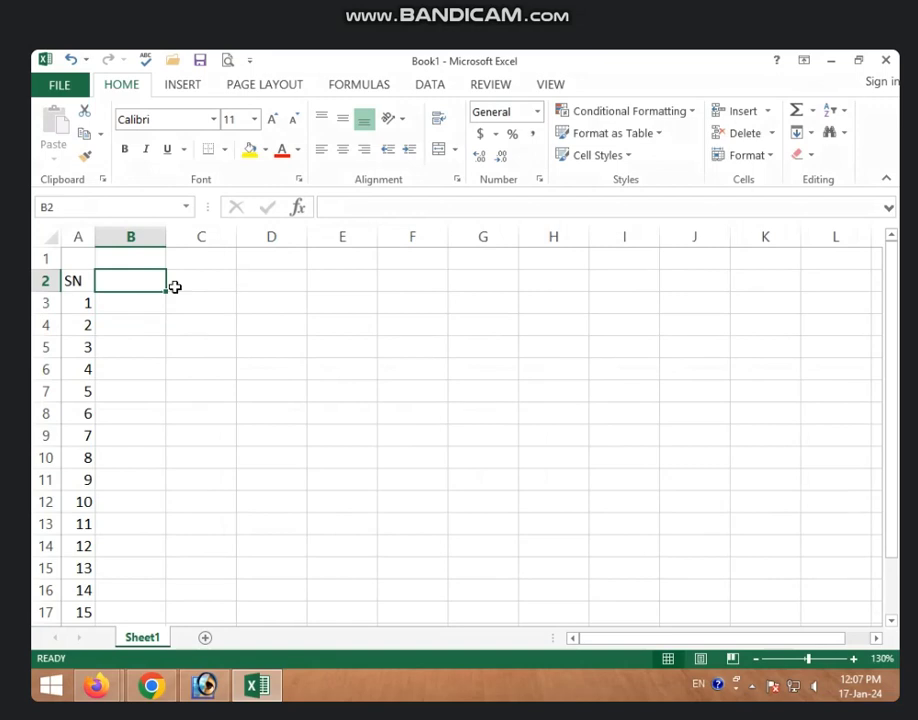
Enter ROLL NO. in B2, with roll numbers 2023101 and 2023102 in B3 and B4.
type("ROLL")
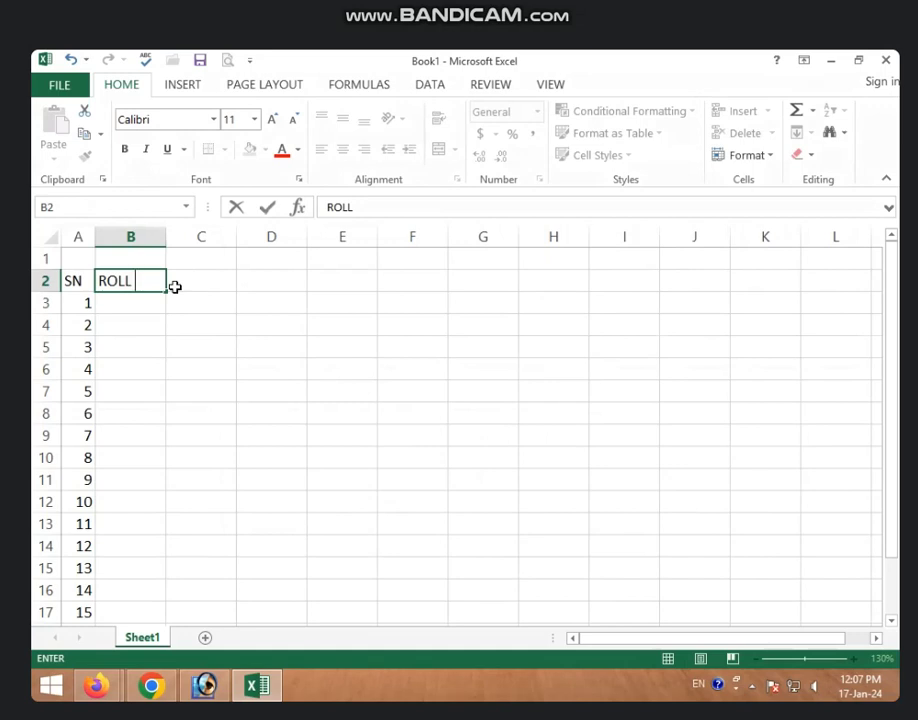
type(" NO.")
left_click(152, 309)
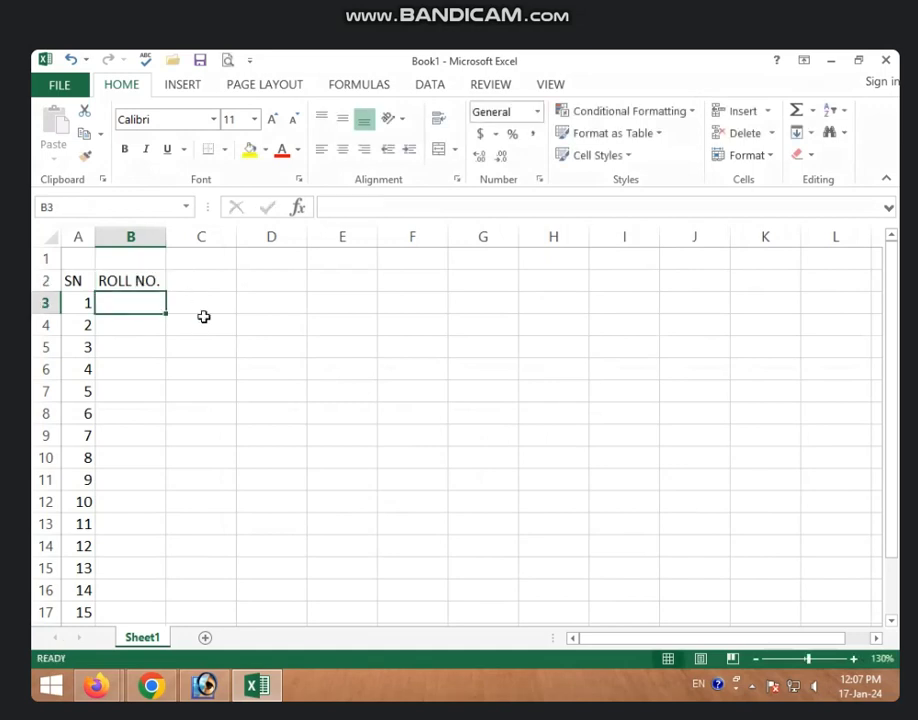
type("2")
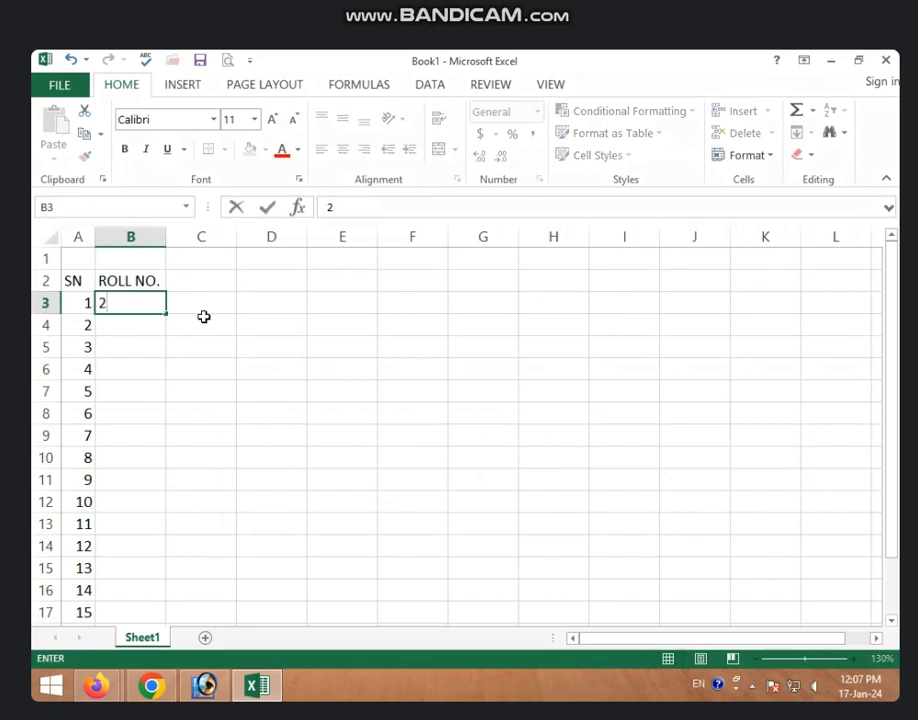
type("023")
type("101")
key("Return")
type("20")
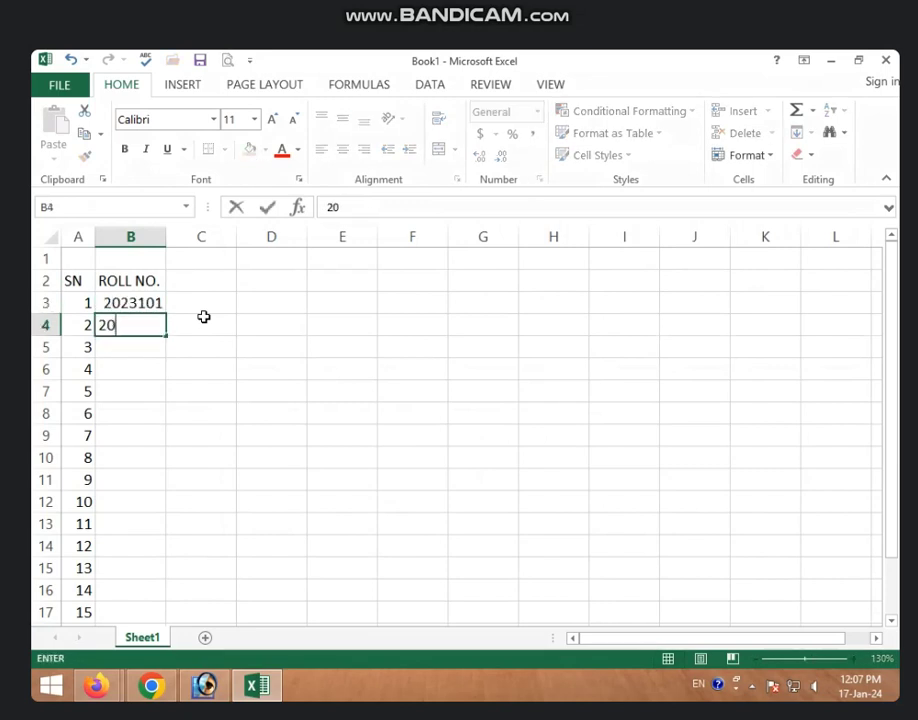
type("23")
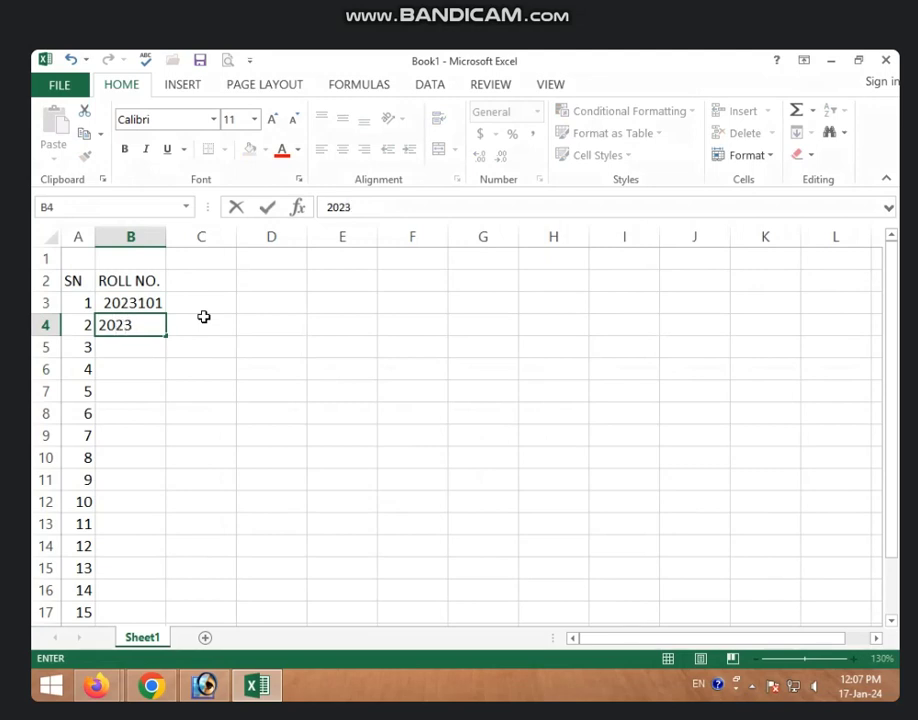
type("102")
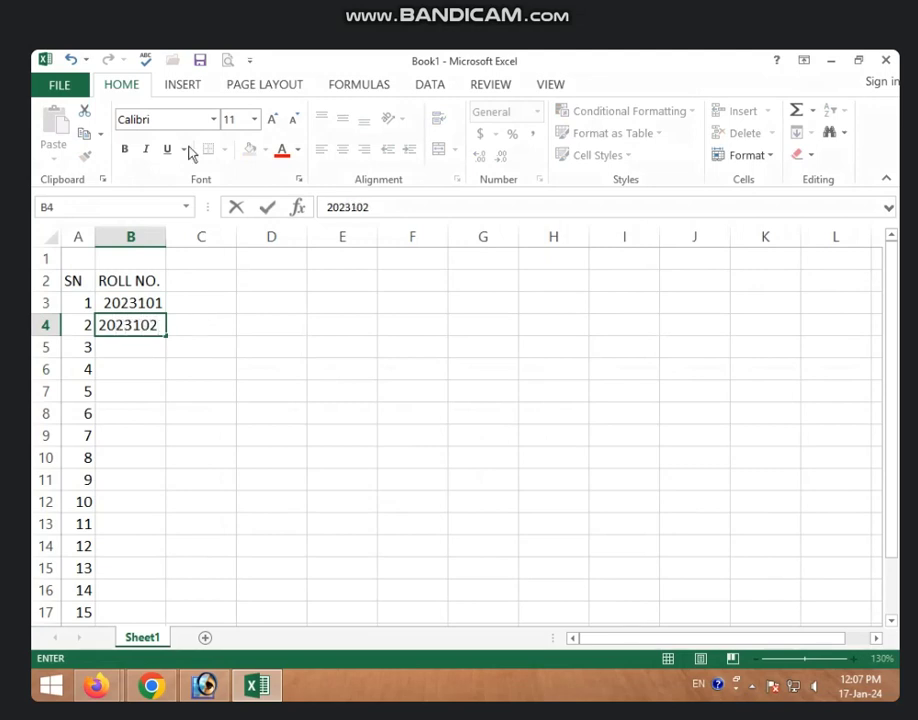
Fill the roll numbers down column B to 2023115 in row 17.
left_click(130, 384)
left_click_drag(135, 303, 141, 328)
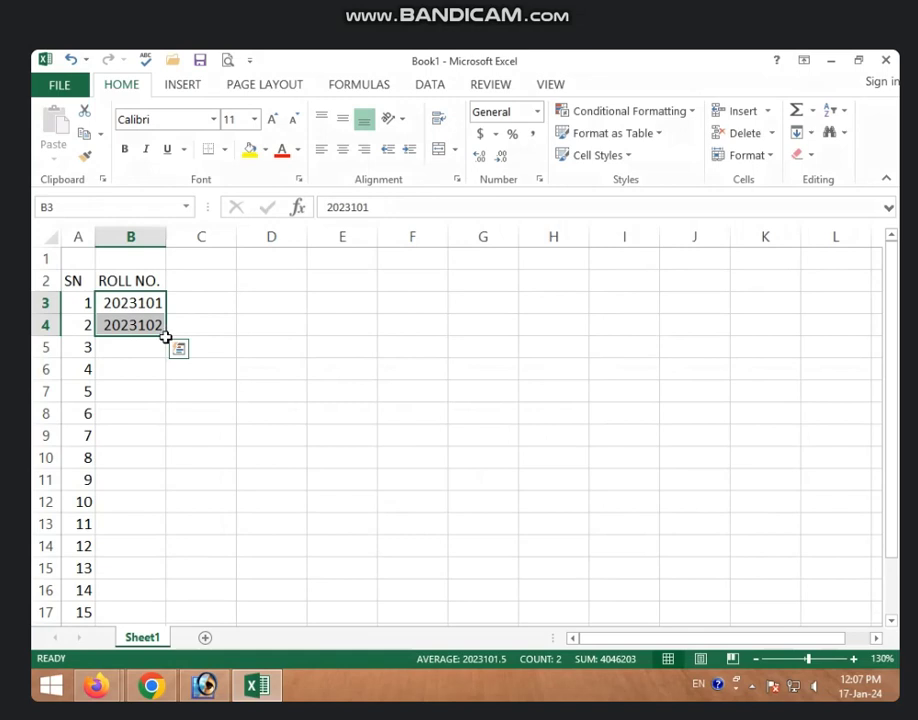
mouse_move(167, 336)
left_mouse_down()
mouse_move(169, 628)
mouse_move(156, 506)
left_mouse_up()
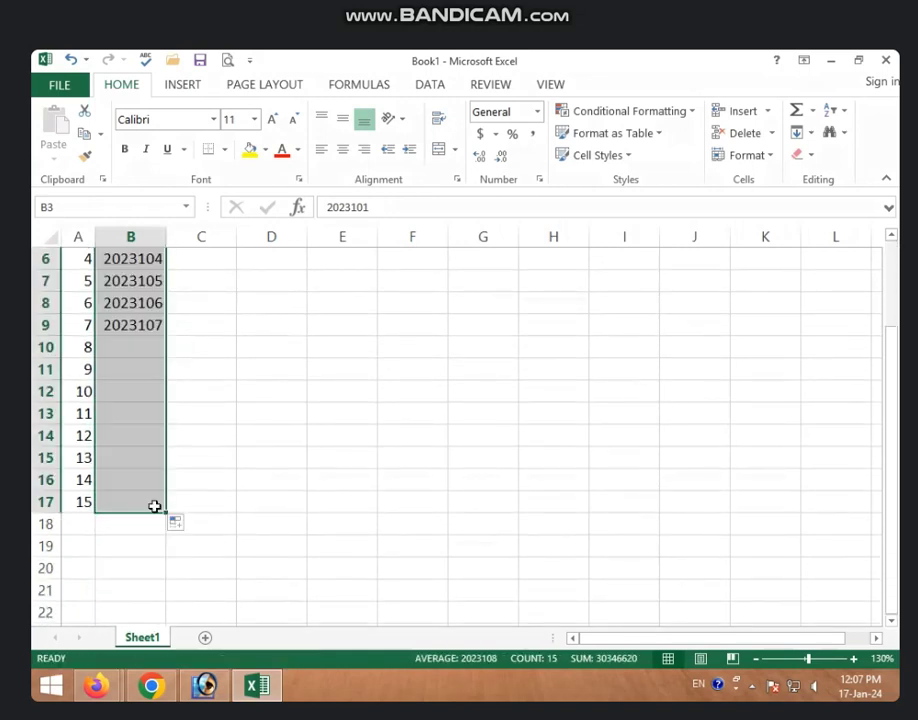
scroll(191, 457, "up", 2)
left_click(199, 279)
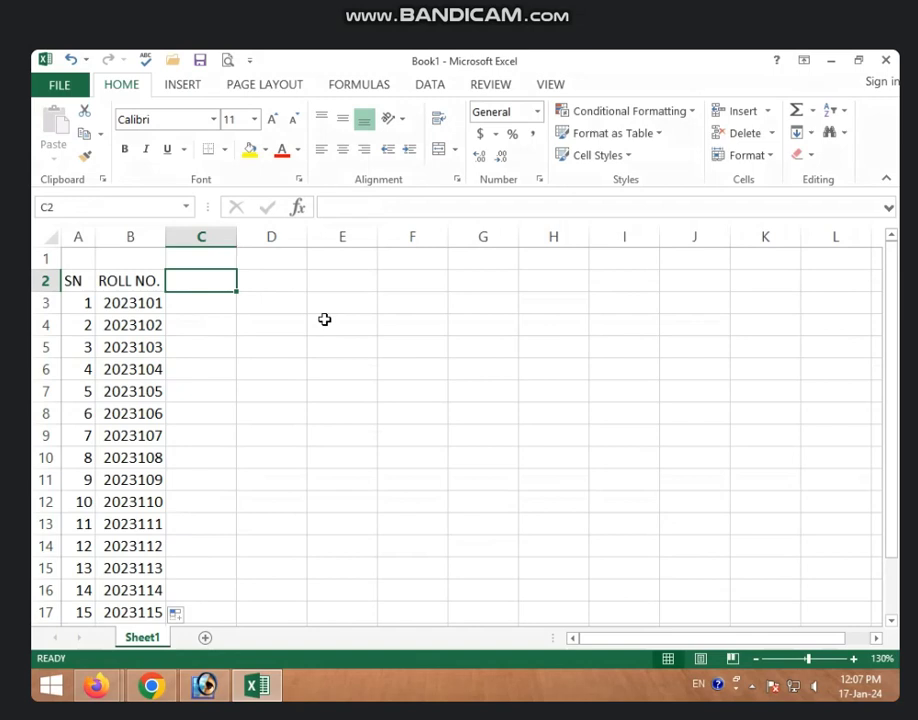
Type the subject headings HINDI, ENGLISH and SCIENCE into C2:E2.
type("HI")
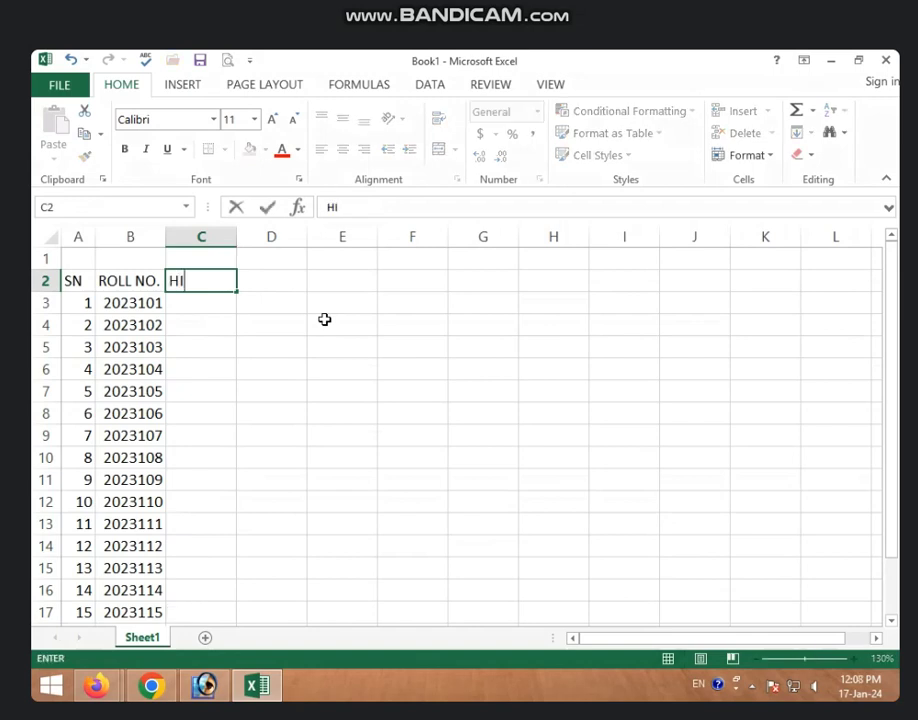
type("NDI")
key("Tab")
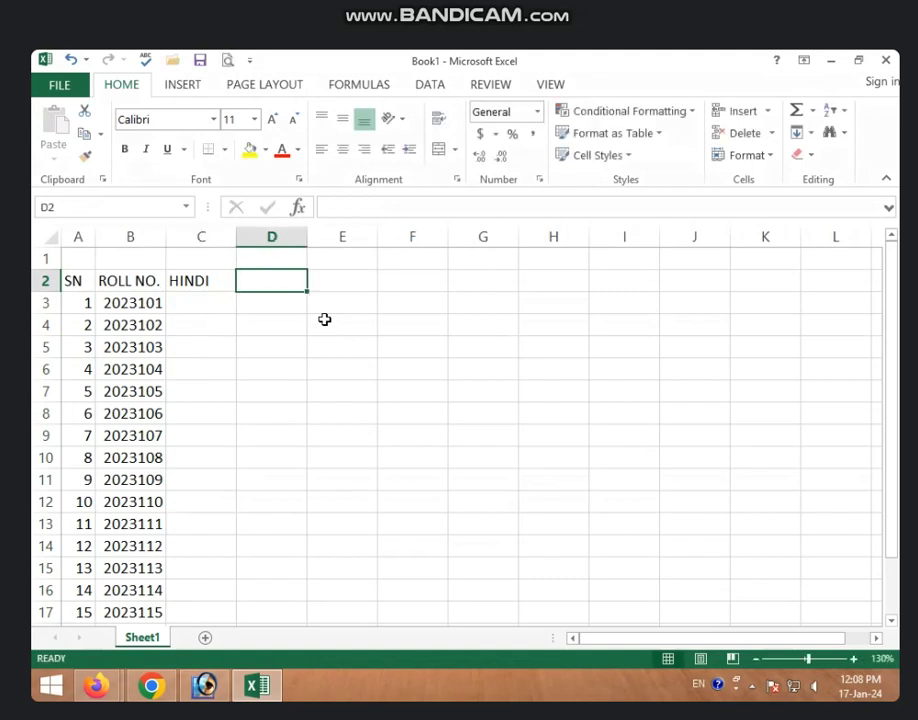
type("E")
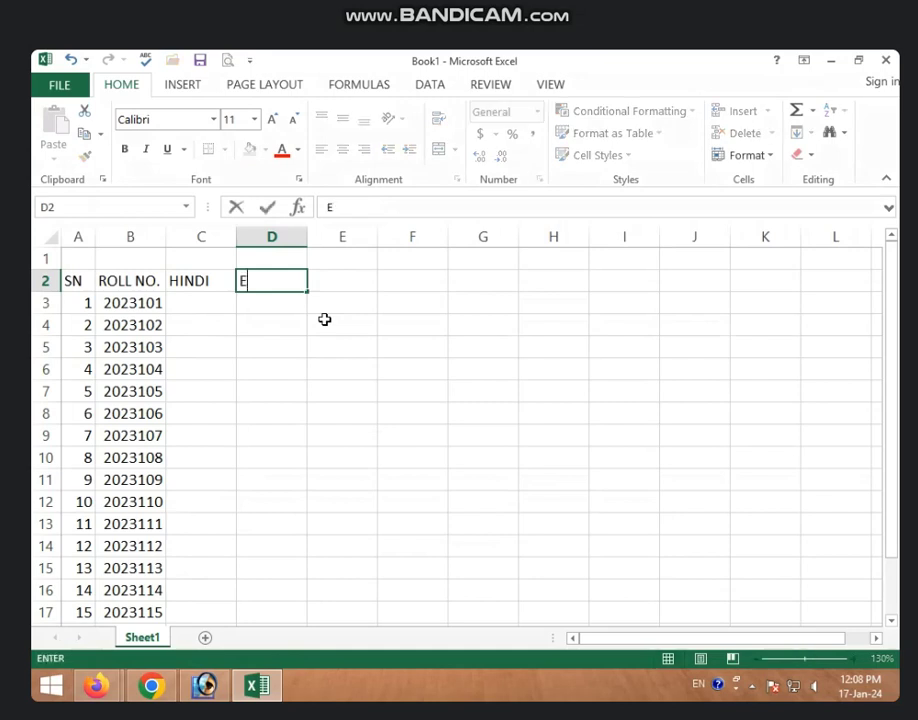
type("NGISH")
key("BackSpace")
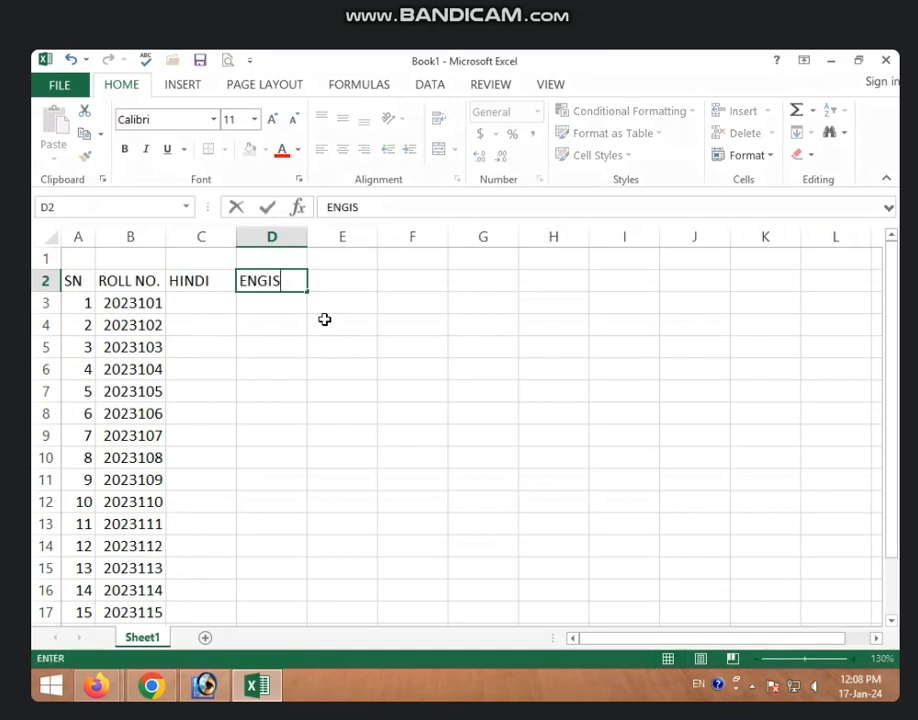
key("BackSpace")
key("BackSpace")
type("LISH")
key("Tab")
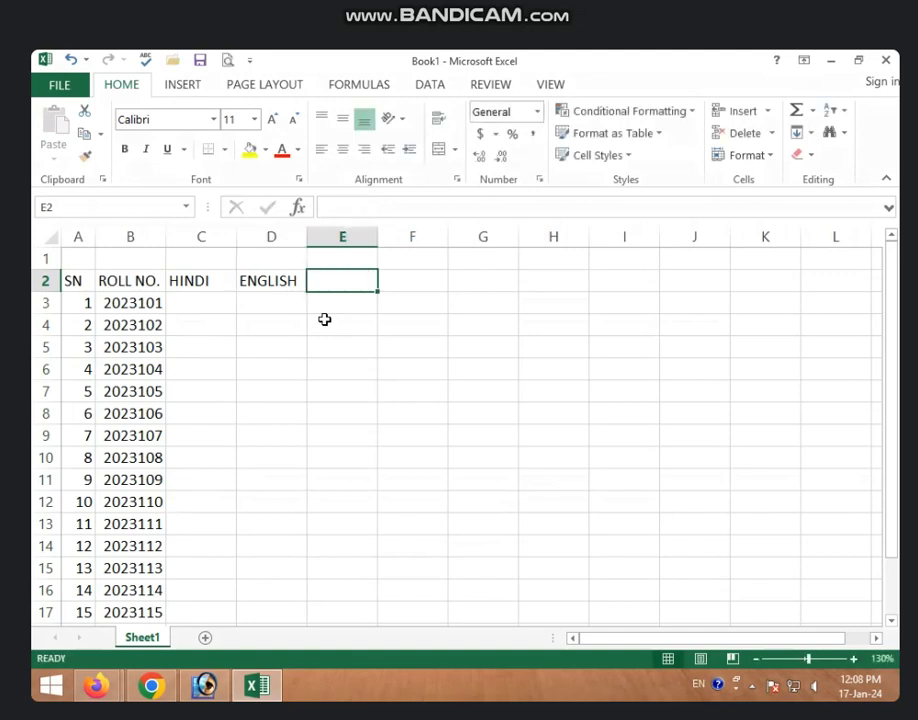
type("SCIENC")
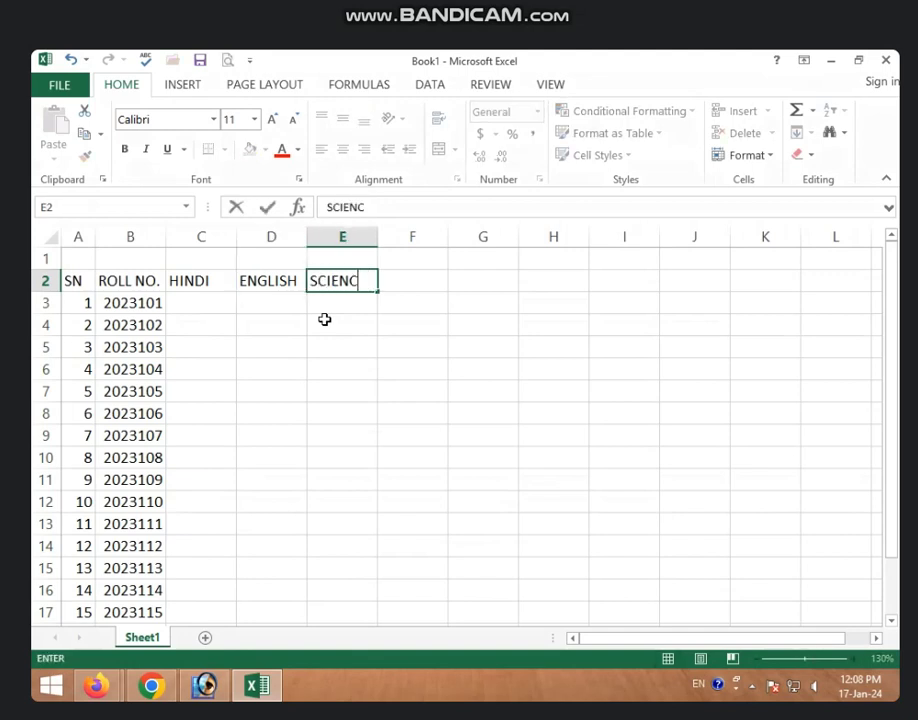
type("E")
key("Tab")
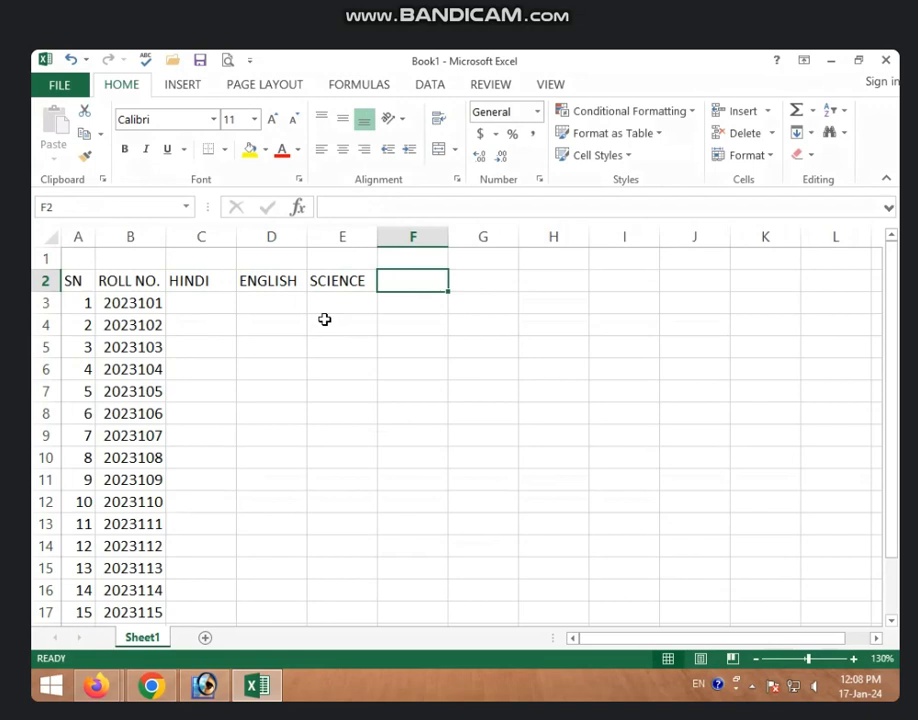
Add the subject headings MATH, S.SCIENCE and SANSKRIT in F2:H2.
type("MATH")
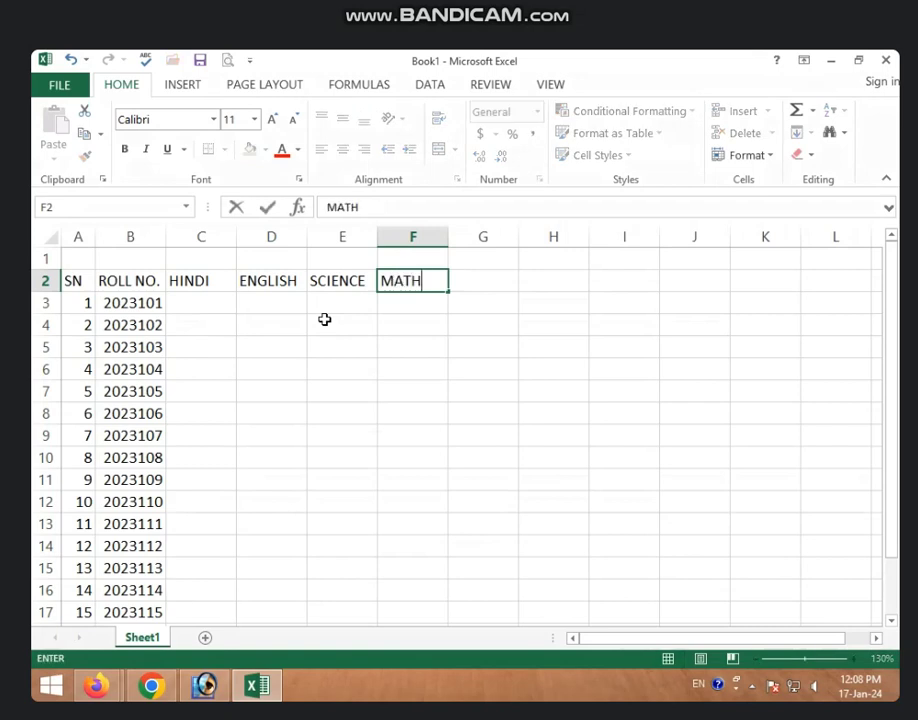
type("E")
key("BackSpace")
key("Tab")
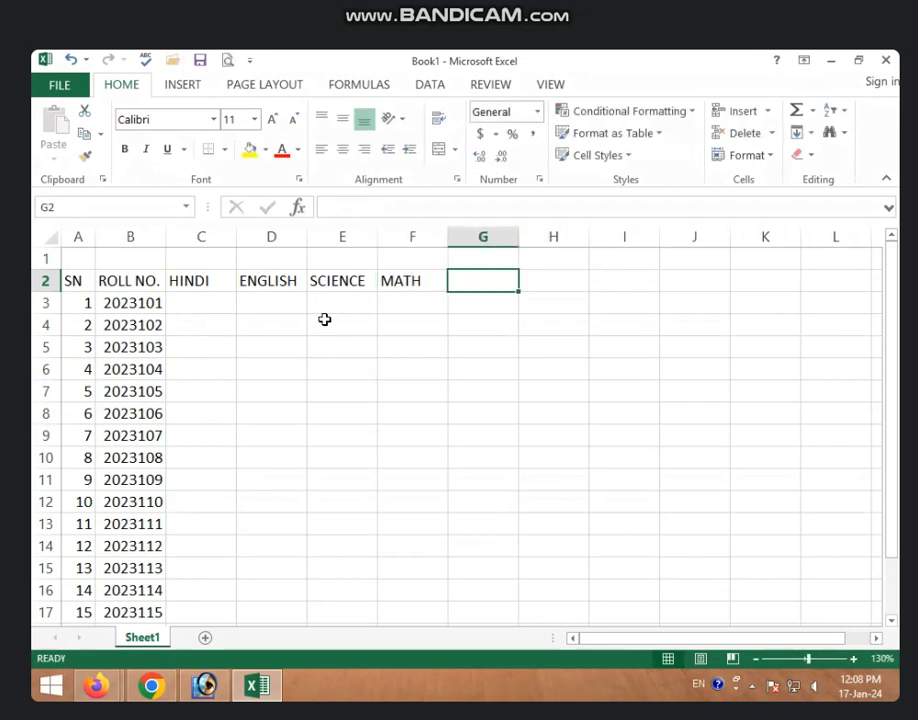
type("S.C")
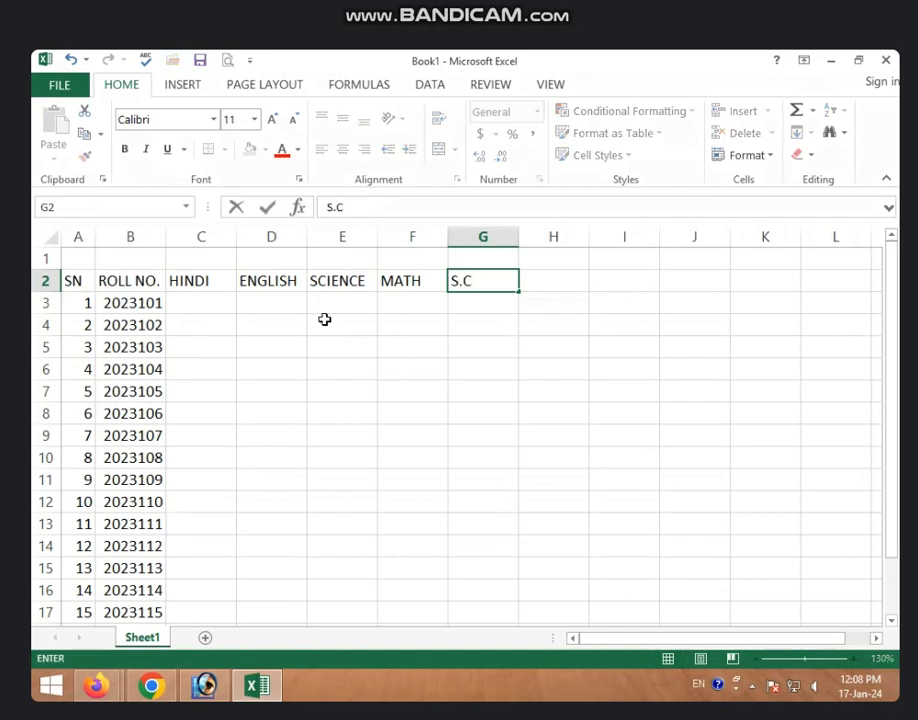
key("BackSpace")
type("SC")
type("IENCE")
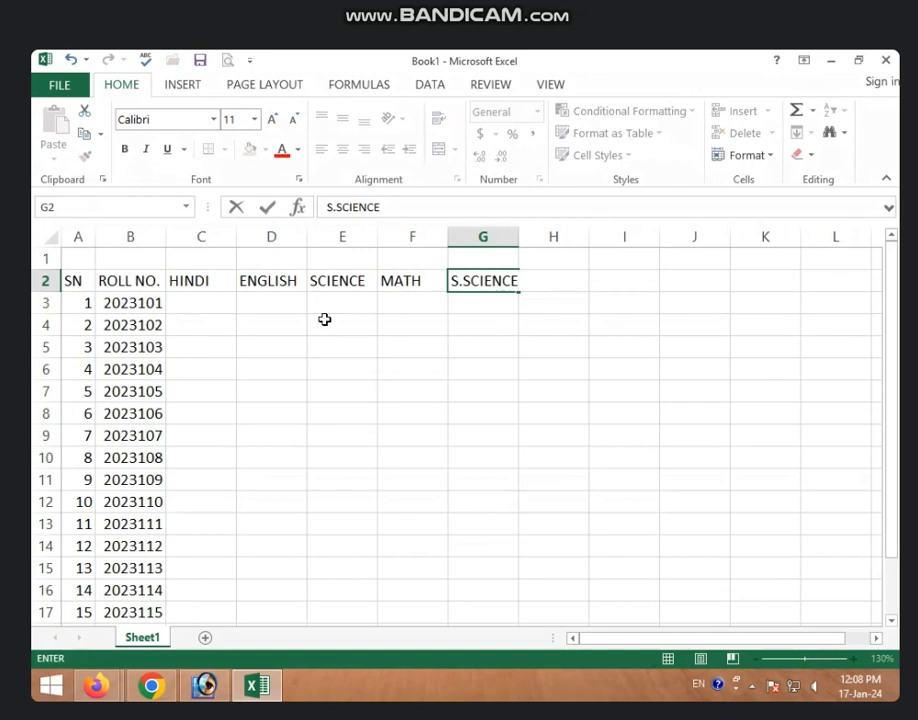
key("Tab")
type("SAN")
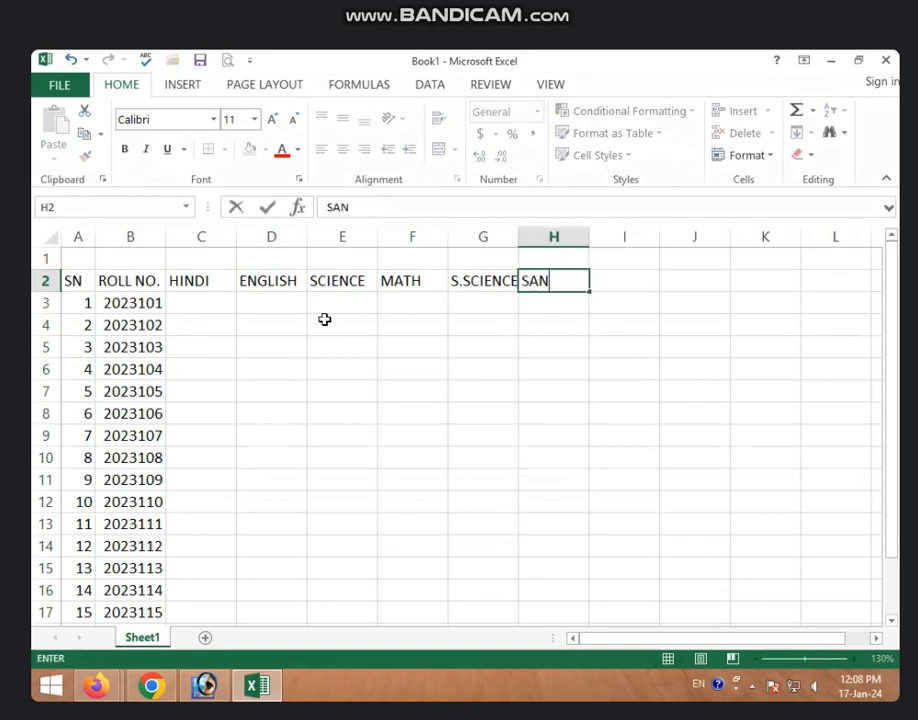
type("SKRIT")
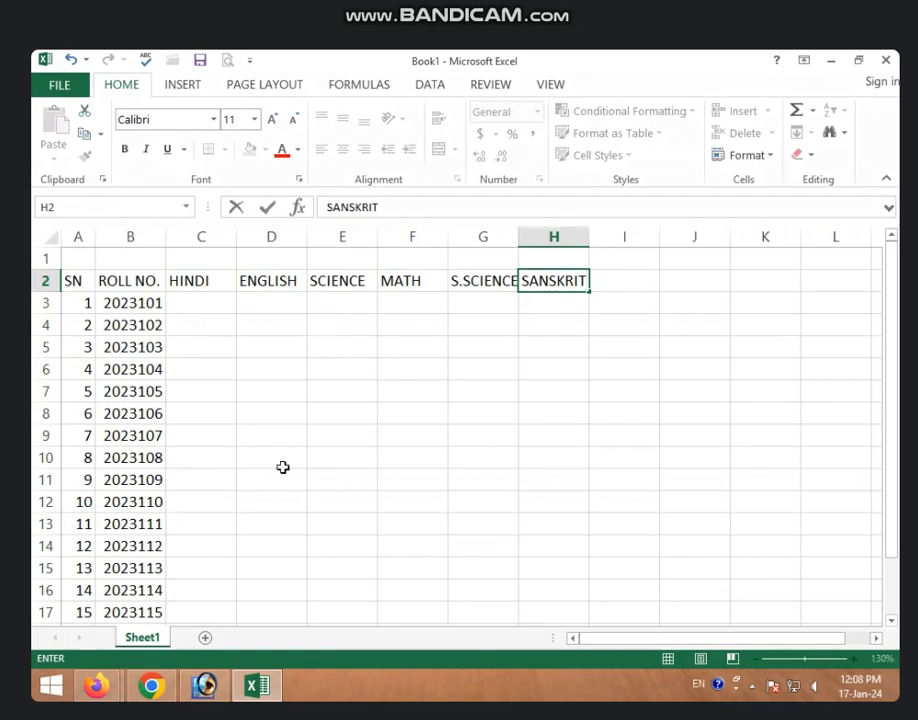
left_click(201, 302)
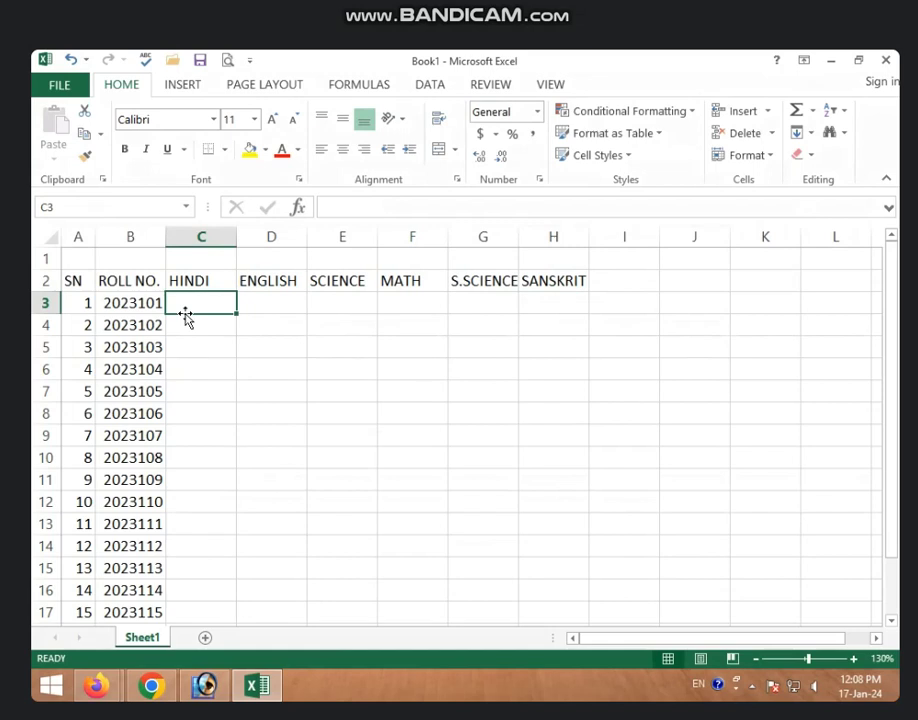
key("Right")
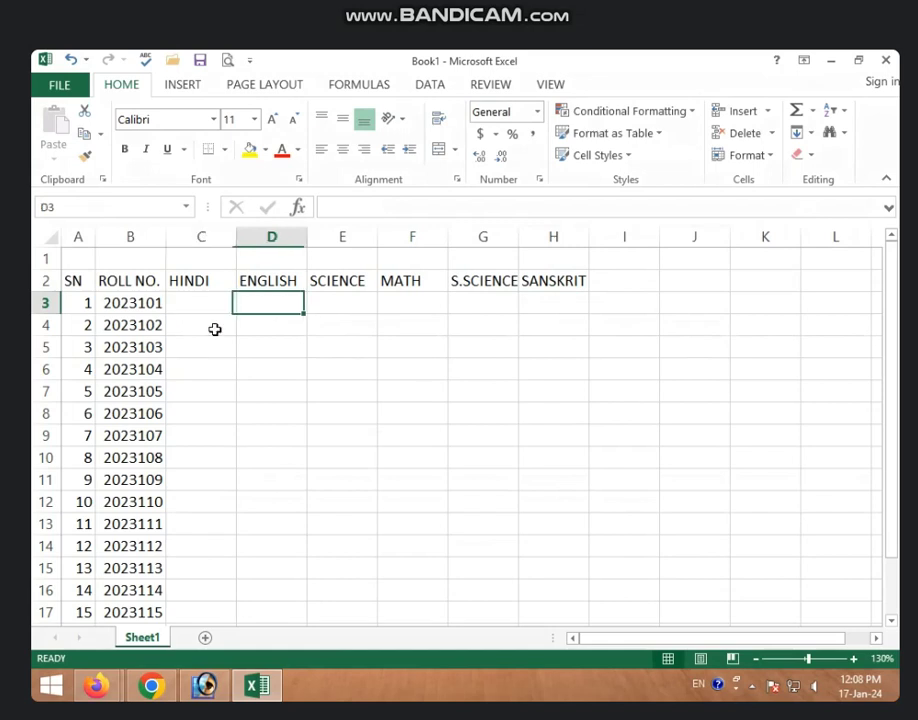
key("Right")
key("Right")
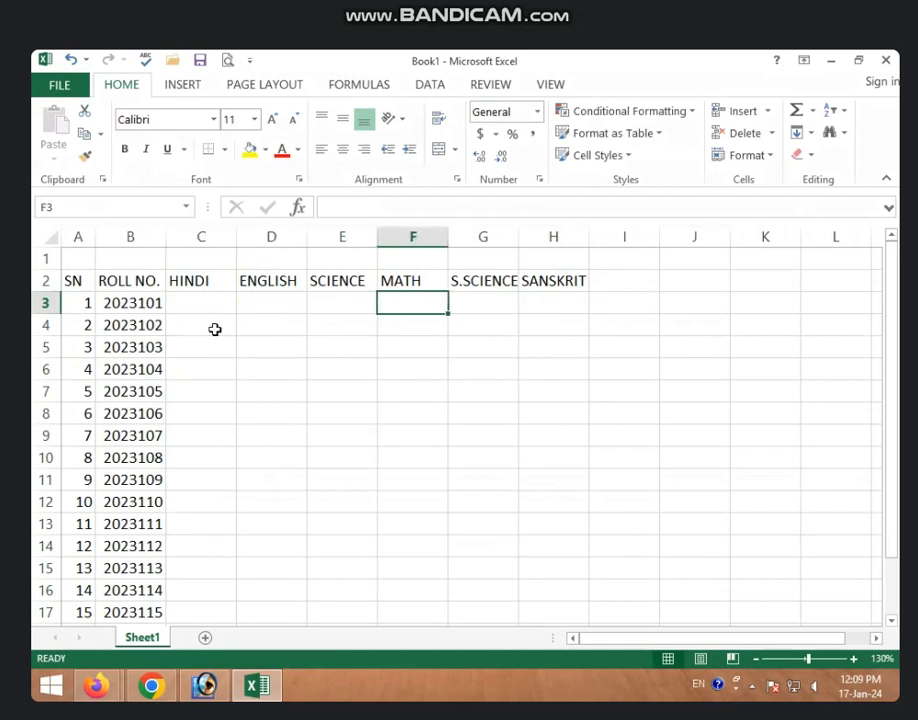
key("Down")
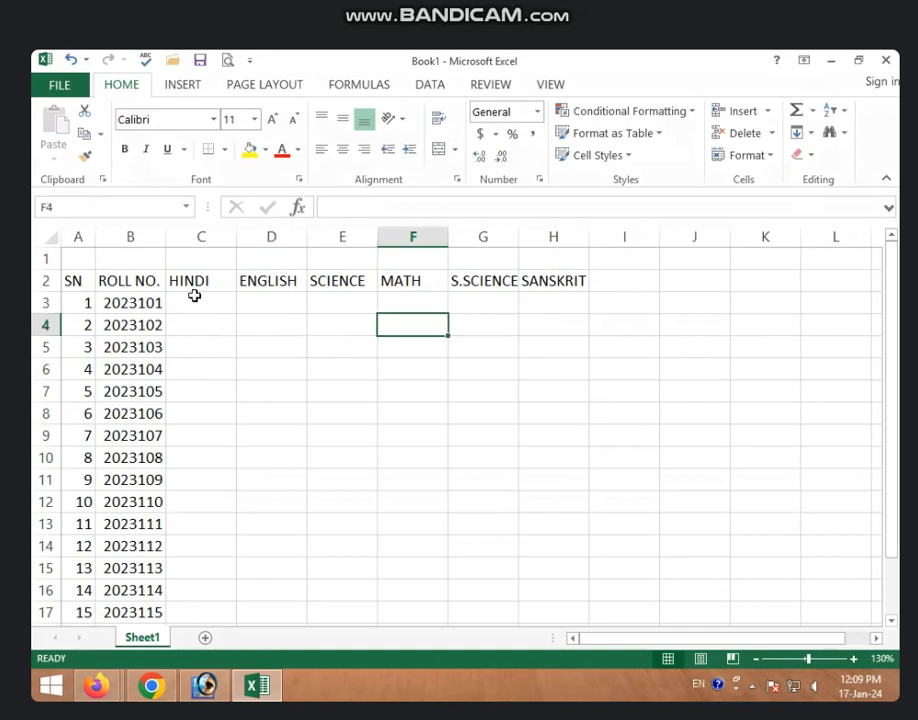
left_click(213, 310)
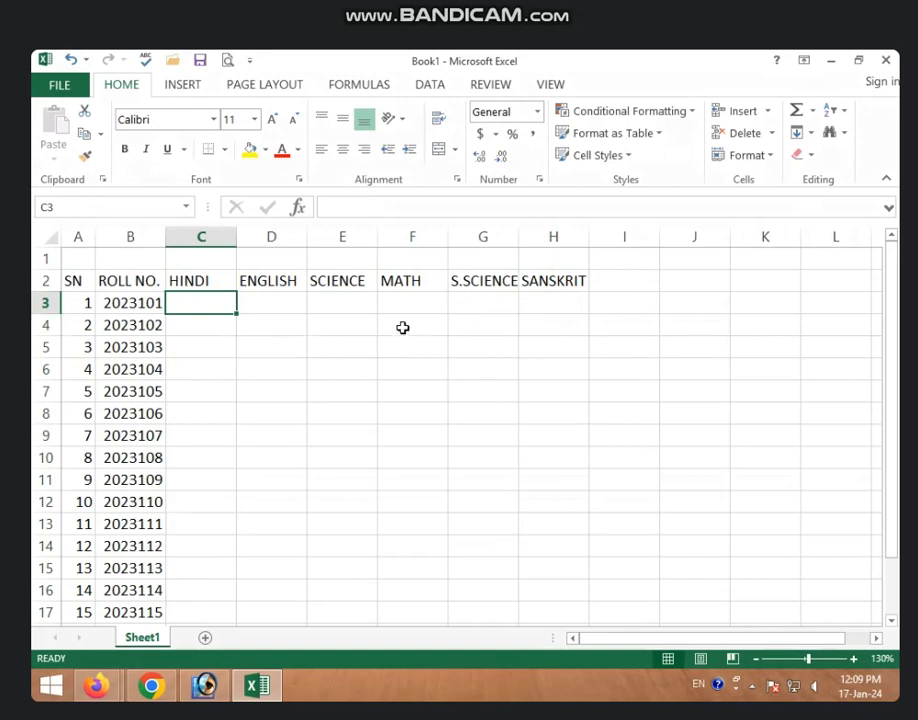
Enter =RANDBETWEEN(30,95) in C3 as the first student's HINDI mark.
type("=")
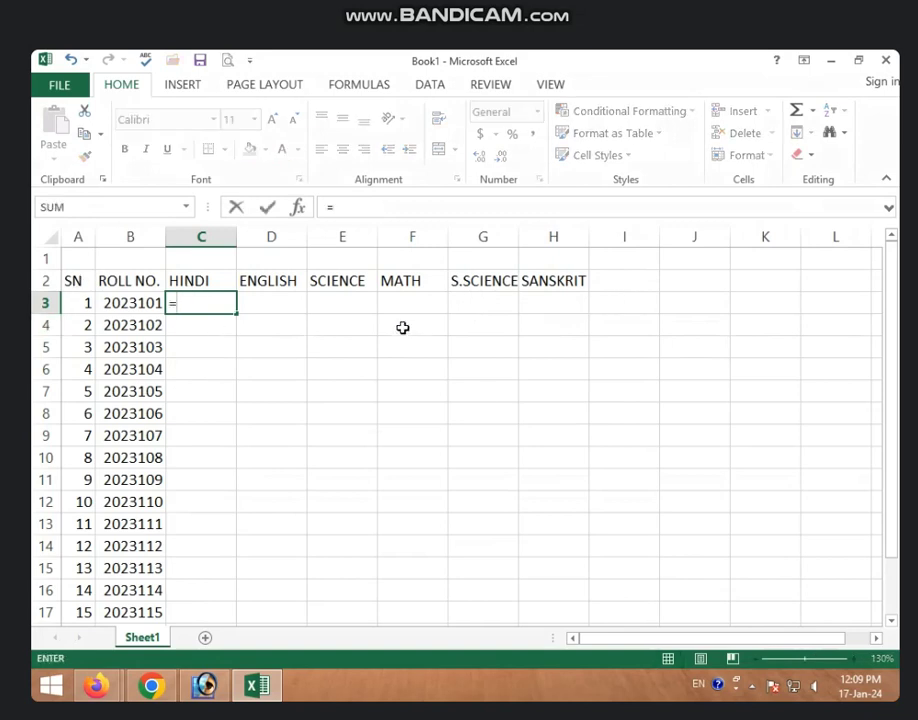
type("RAND")
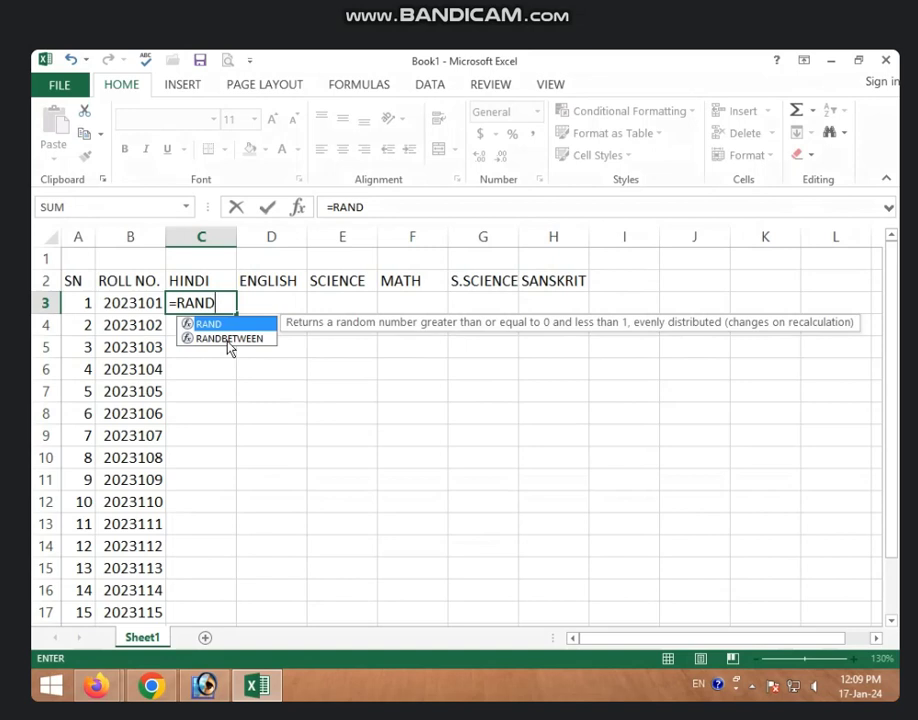
left_click(229, 344)
double_click(229, 339)
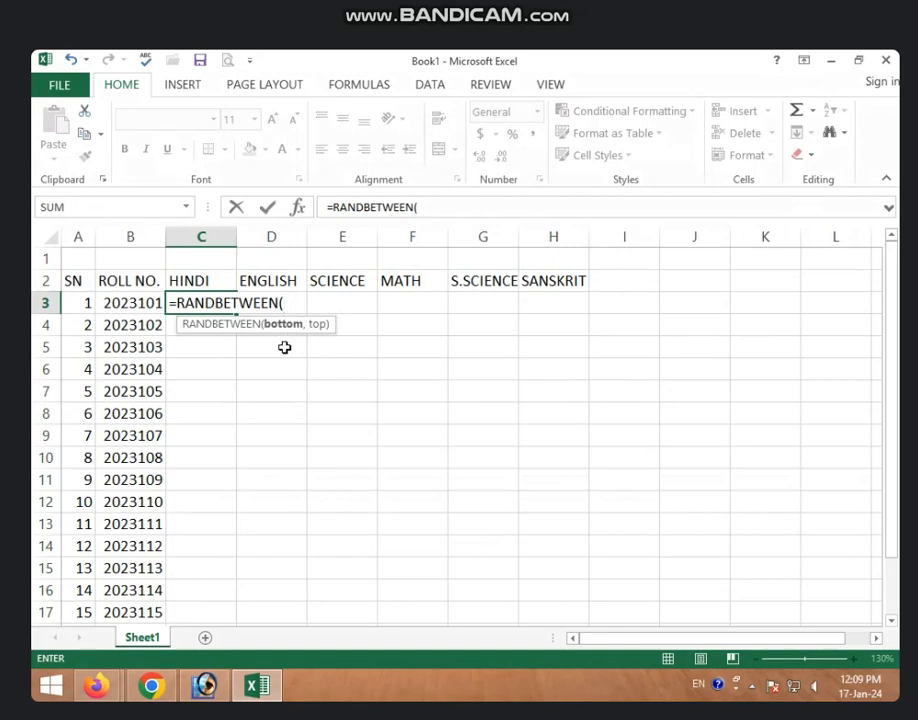
type("30")
type(",95")
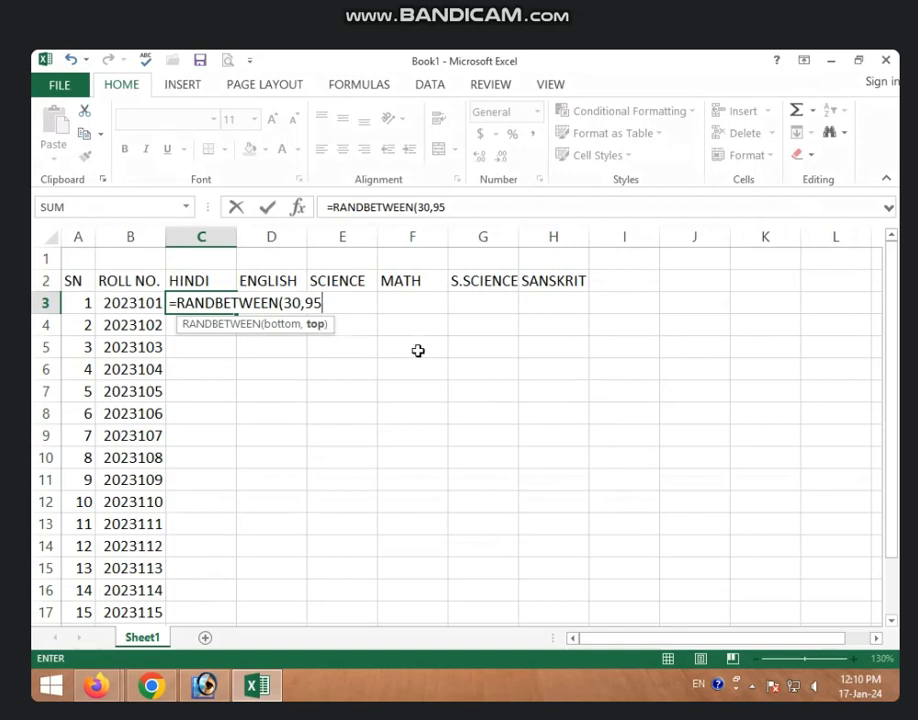
type(")")
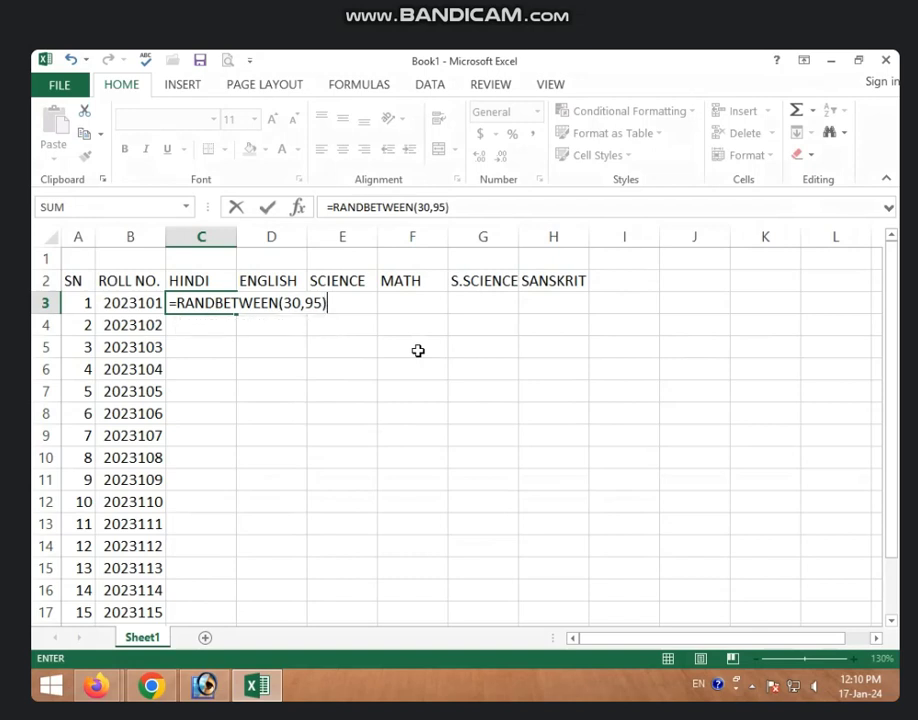
key("Return")
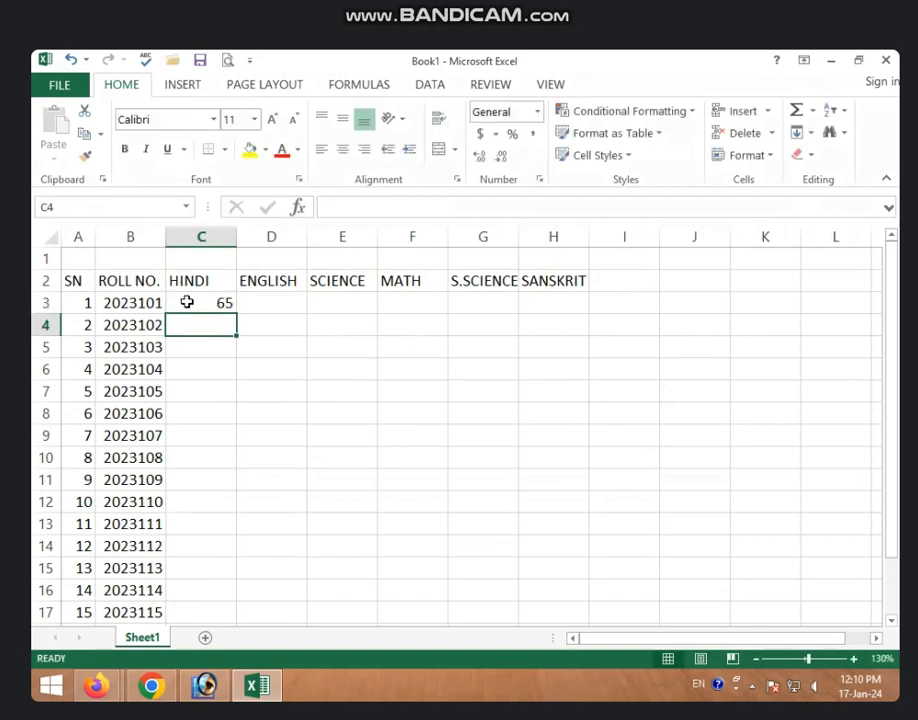
left_click(188, 310)
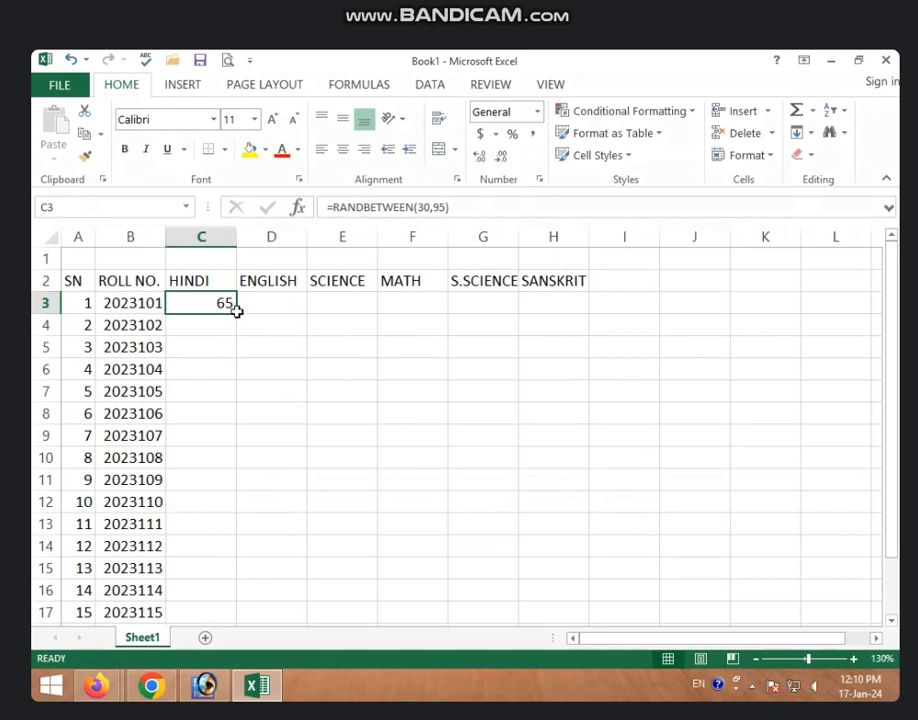
Fill the RANDBETWEEN(30,95) formula across C3:H17 for all students' marks.
mouse_move(236, 315)
left_mouse_down()
mouse_move(239, 618)
mouse_move(580, 610)
mouse_move(578, 600)
left_mouse_up()
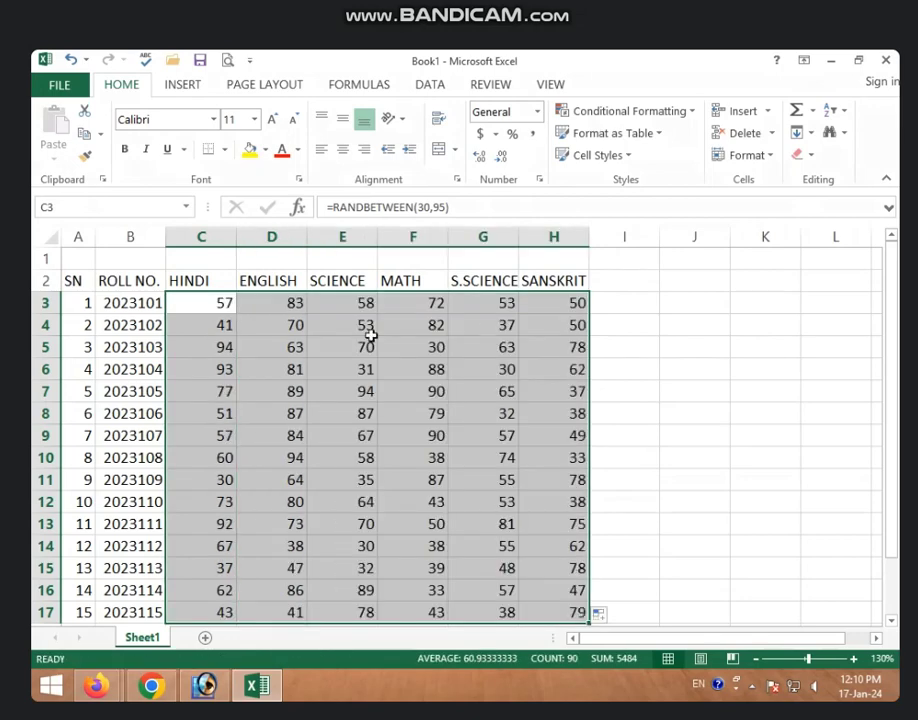
left_click(538, 343)
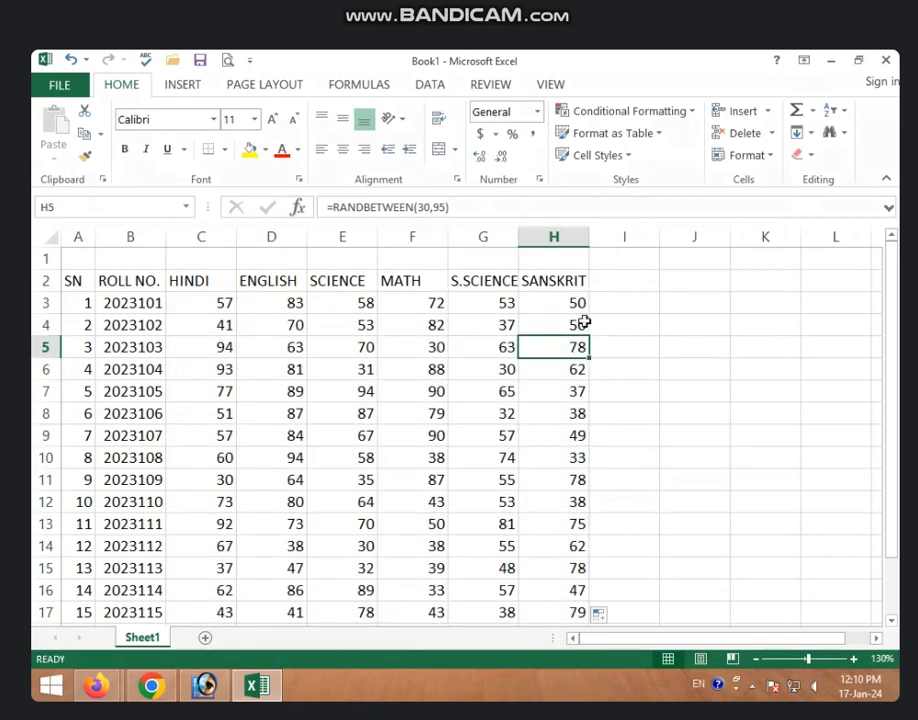
left_click(483, 450)
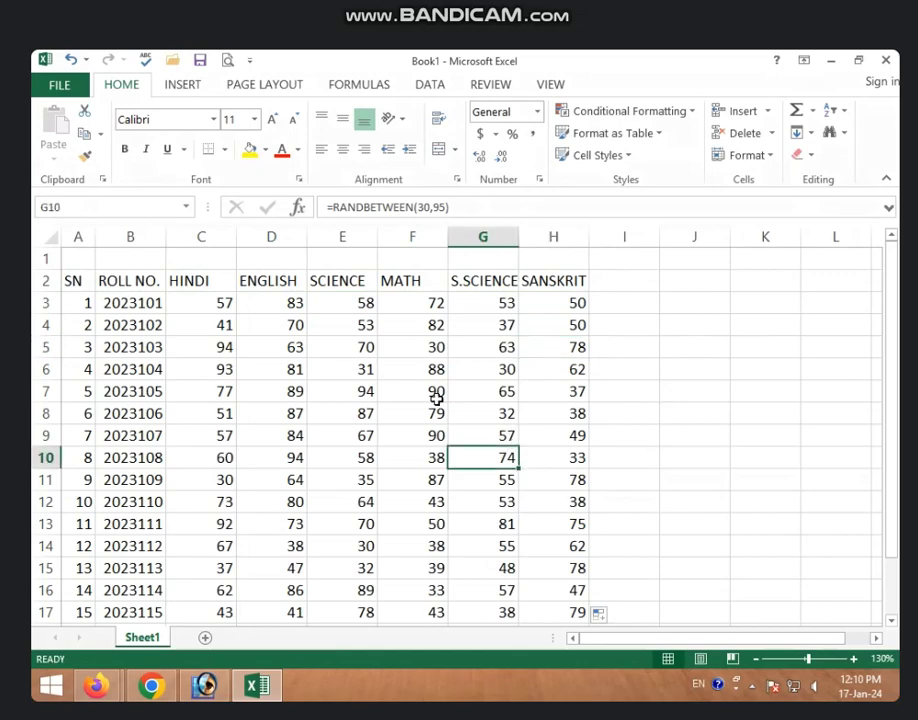
Set student 5's MATH mark in F7 to a fixed 50.
left_click(436, 399)
type("5")
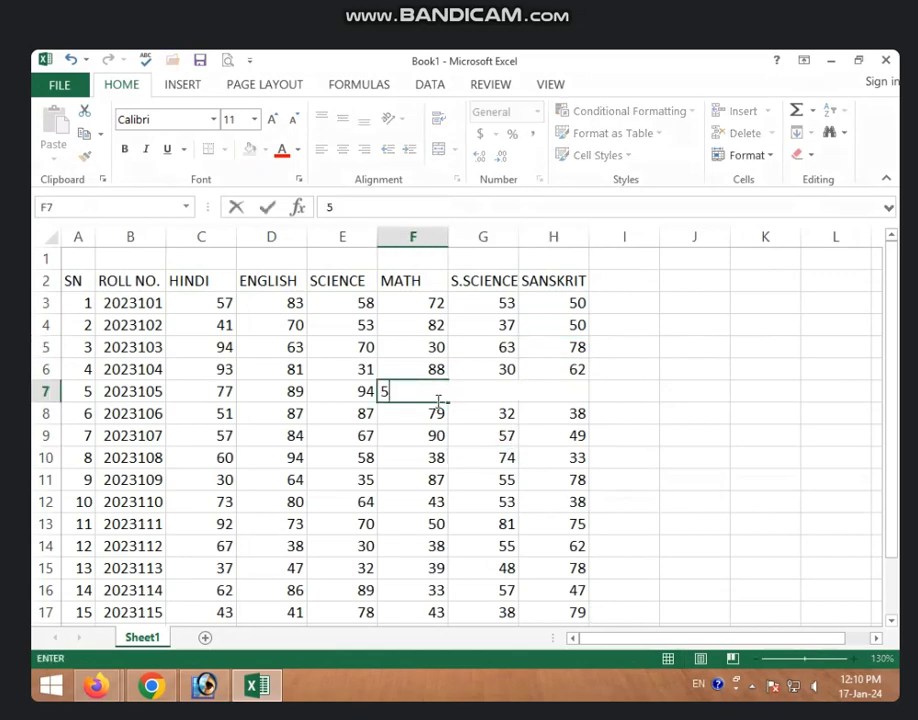
type("0")
left_click(435, 436)
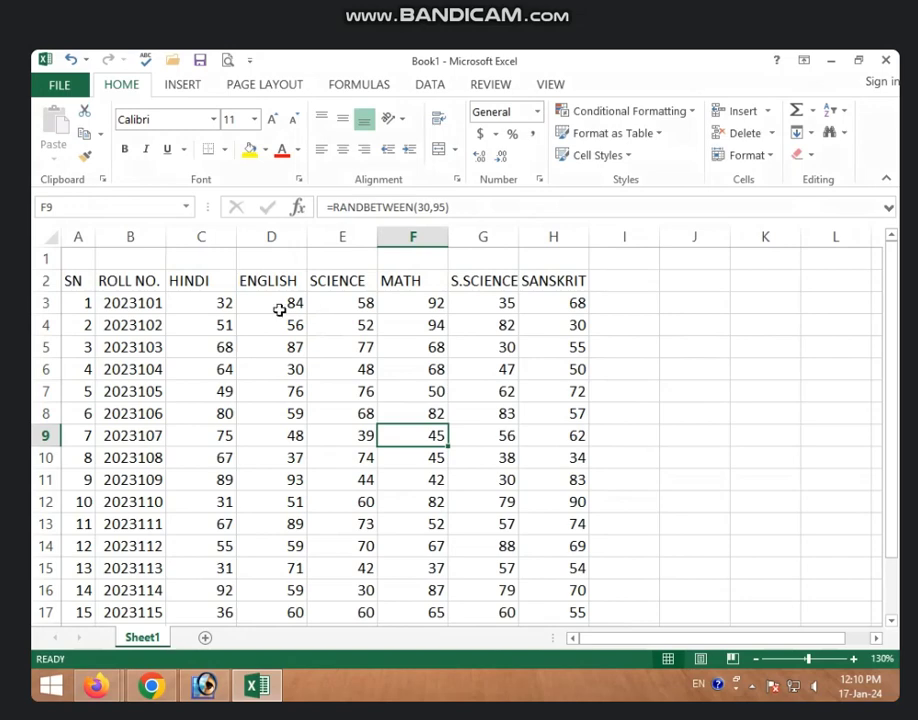
mouse_move(203, 303)
left_mouse_down()
mouse_move(236, 334)
mouse_move(297, 513)
mouse_move(555, 616)
left_mouse_up()
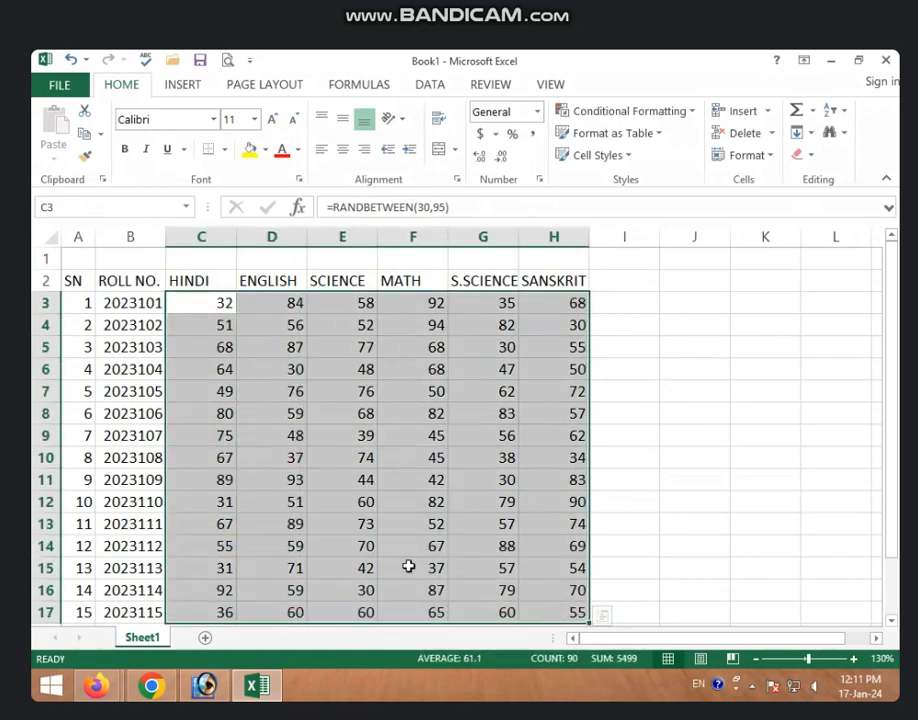
Copy C3:H17 and paste it back as values to freeze the marks.
key("ctrl+c")
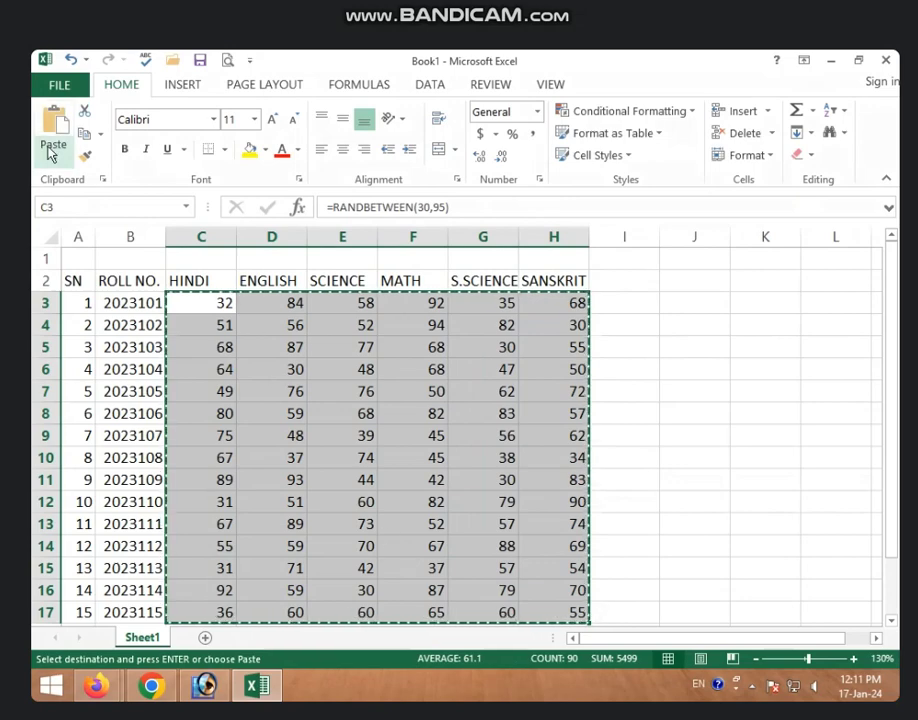
left_click(52, 156)
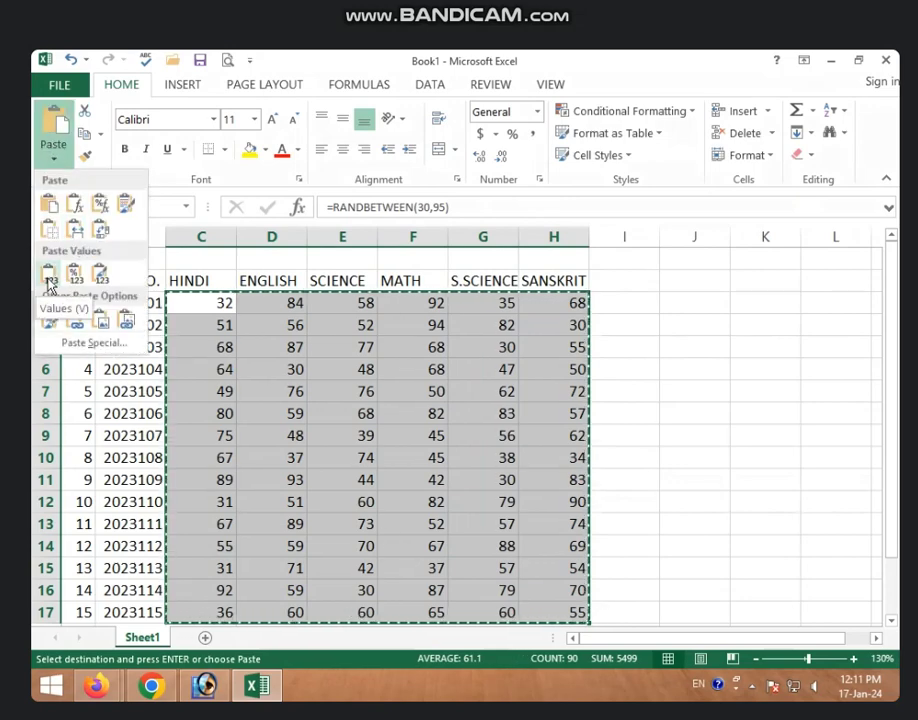
right_click(264, 327)
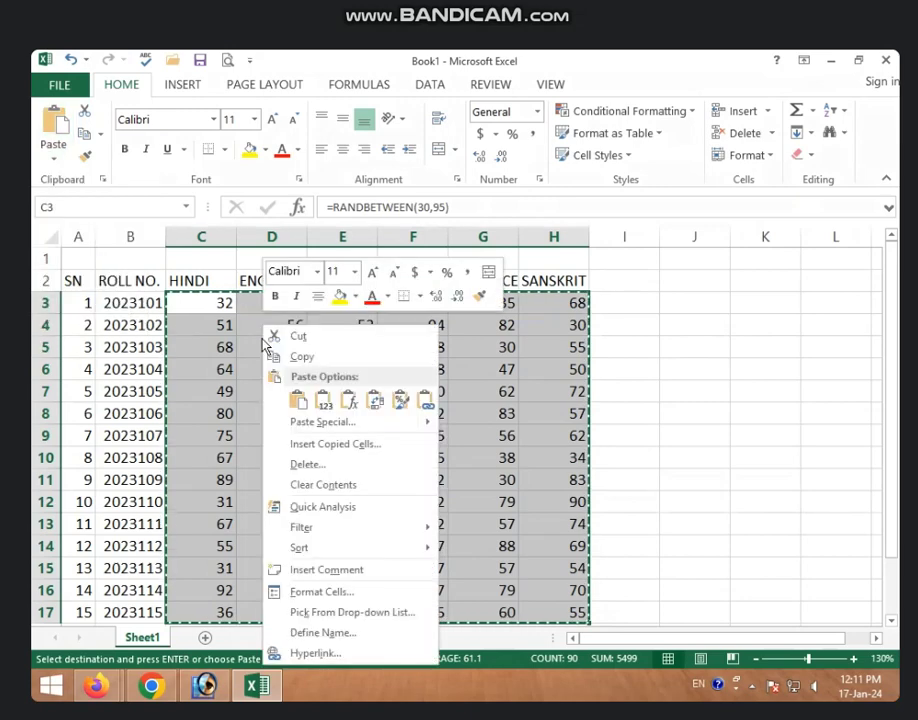
left_click(324, 404)
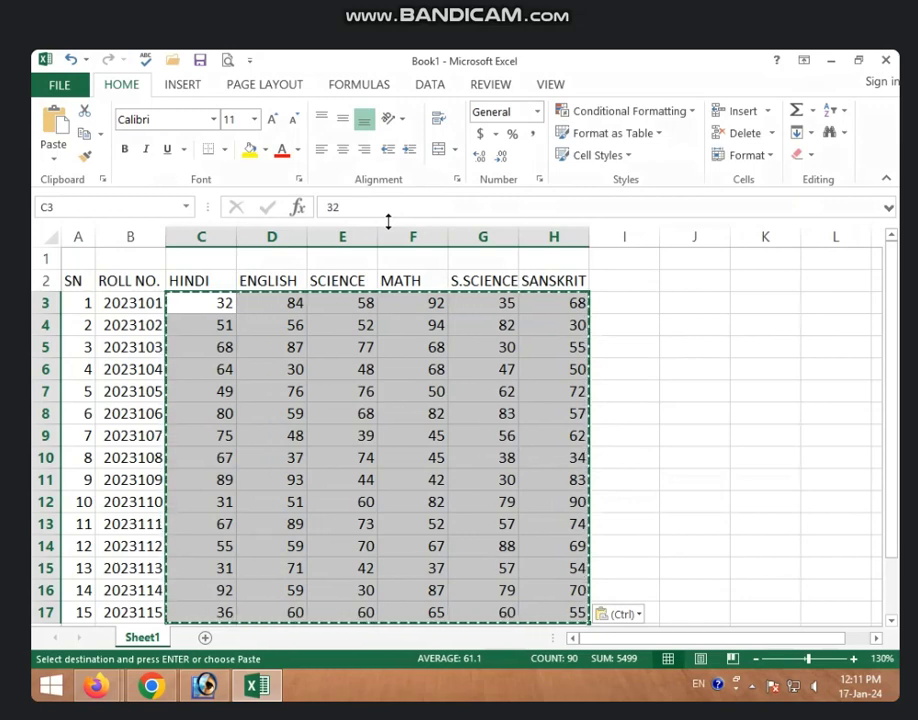
left_click(63, 160)
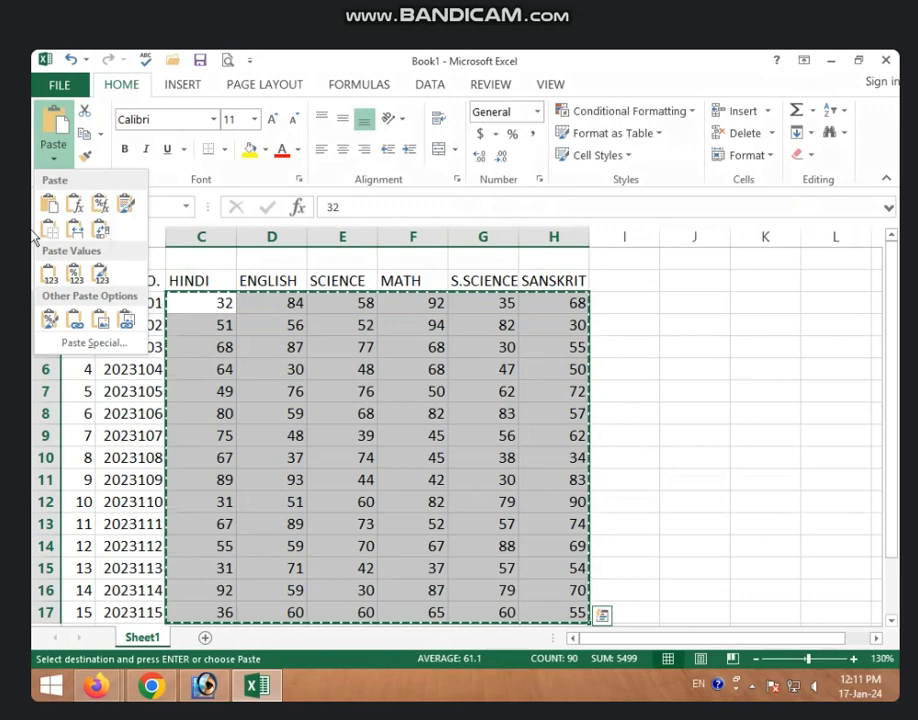
left_click(263, 348)
left_click(506, 346)
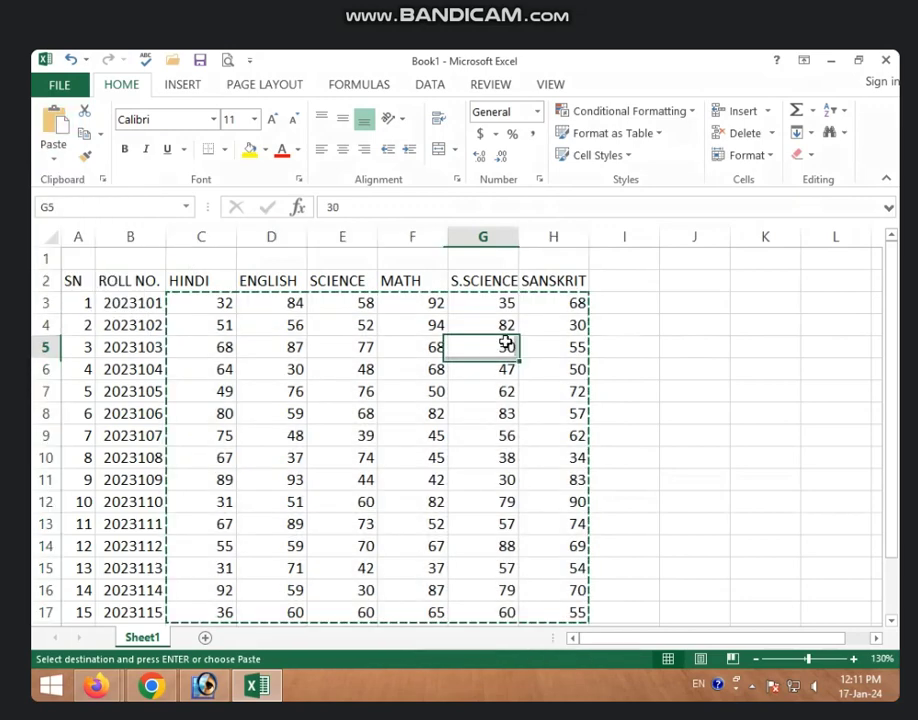
left_click(620, 324)
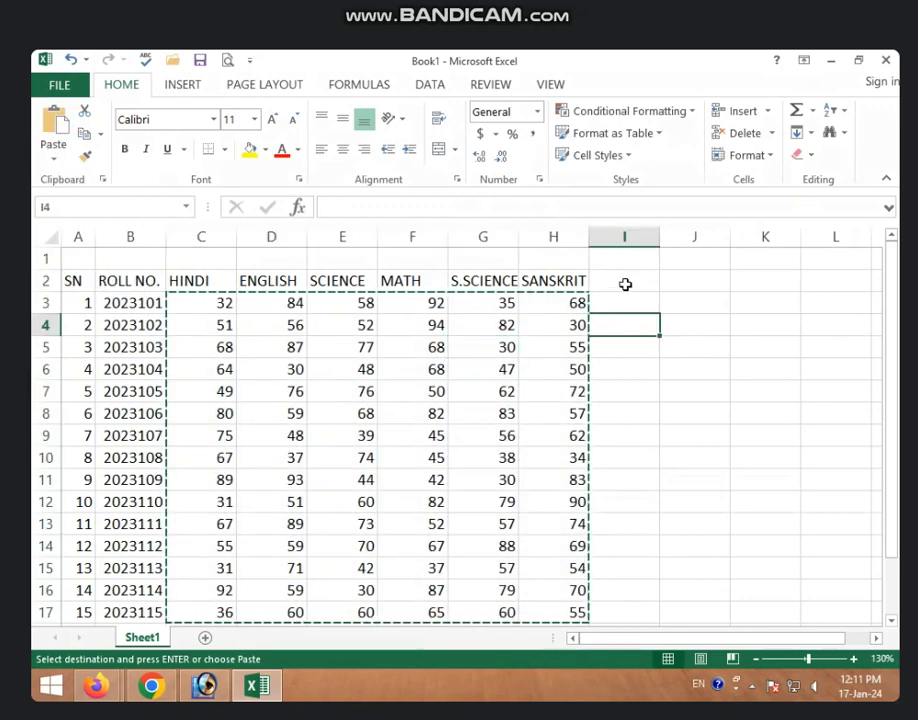
left_click(625, 284)
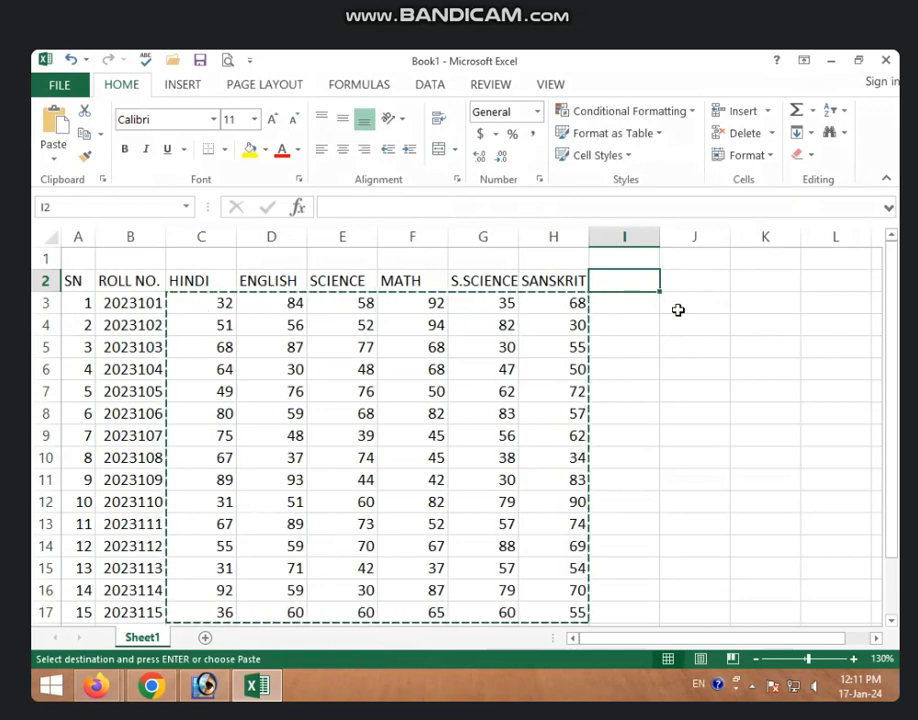
Type the heading TOTAL into I2, fixing the typo.
type("TOTLA")
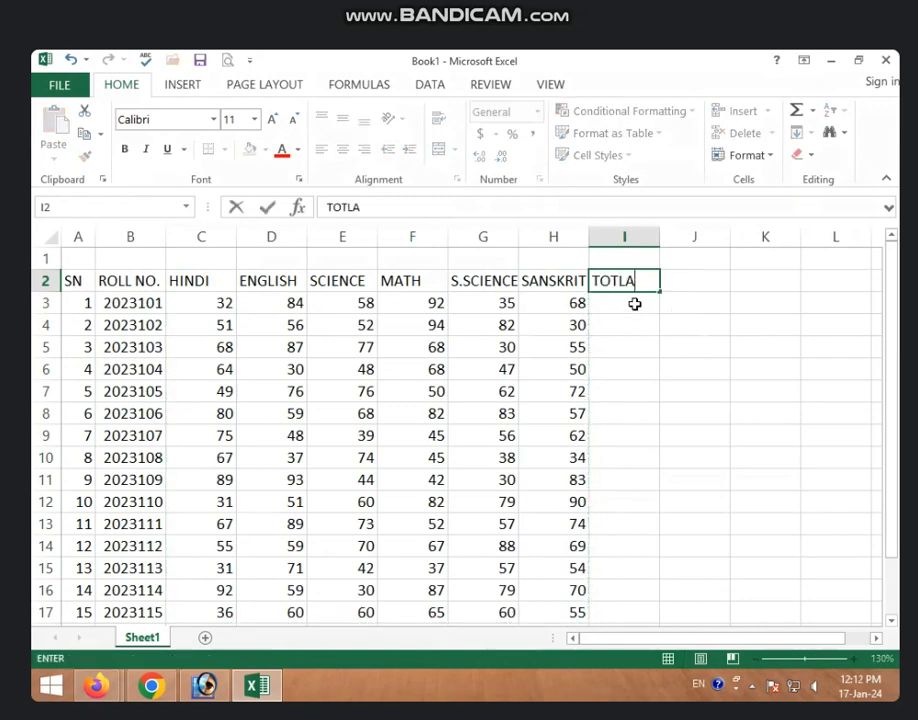
key("BackSpace")
key("BackSpace")
type("AL")
key("Return")
key("Return")
key("Return")
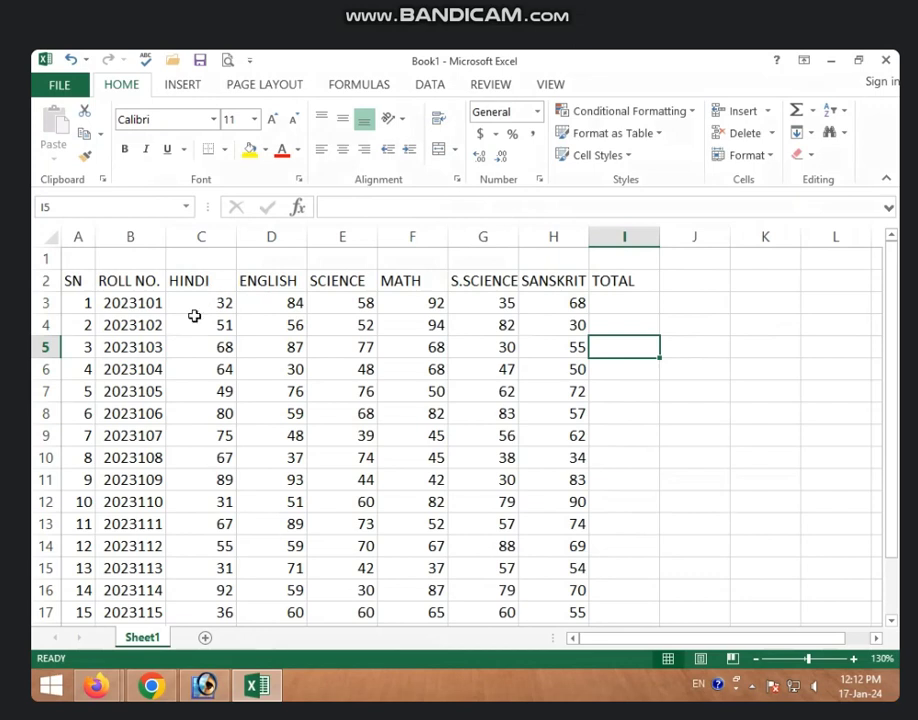
Review the first student's marks in row 3 and select the TOTAL cell I3.
left_click_drag(195, 302, 365, 301)
left_click(271, 369)
left_click(140, 304)
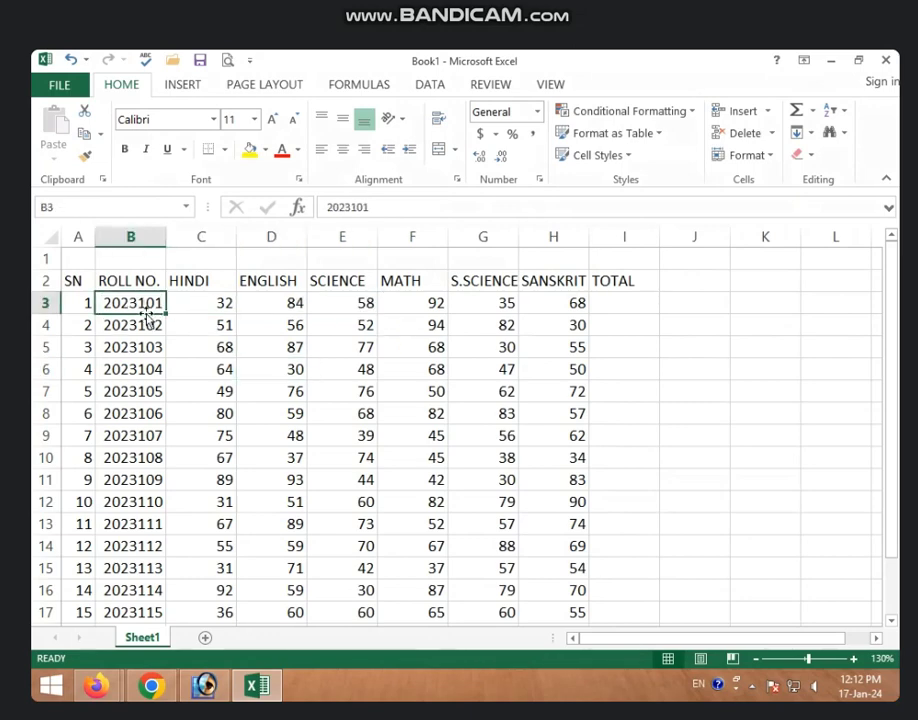
left_click(360, 322)
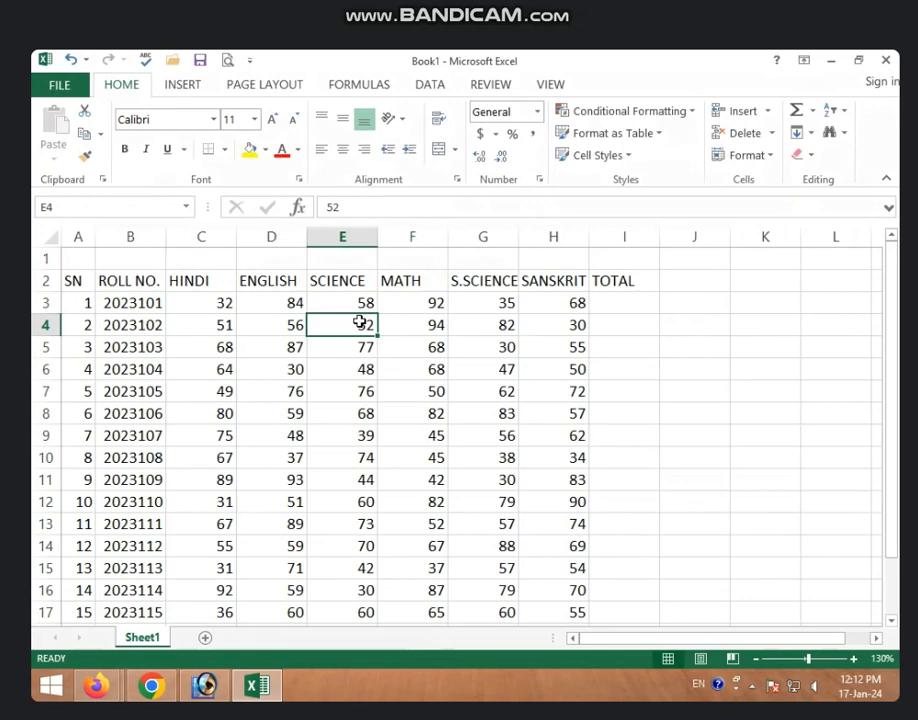
left_click(229, 303)
left_click(630, 303)
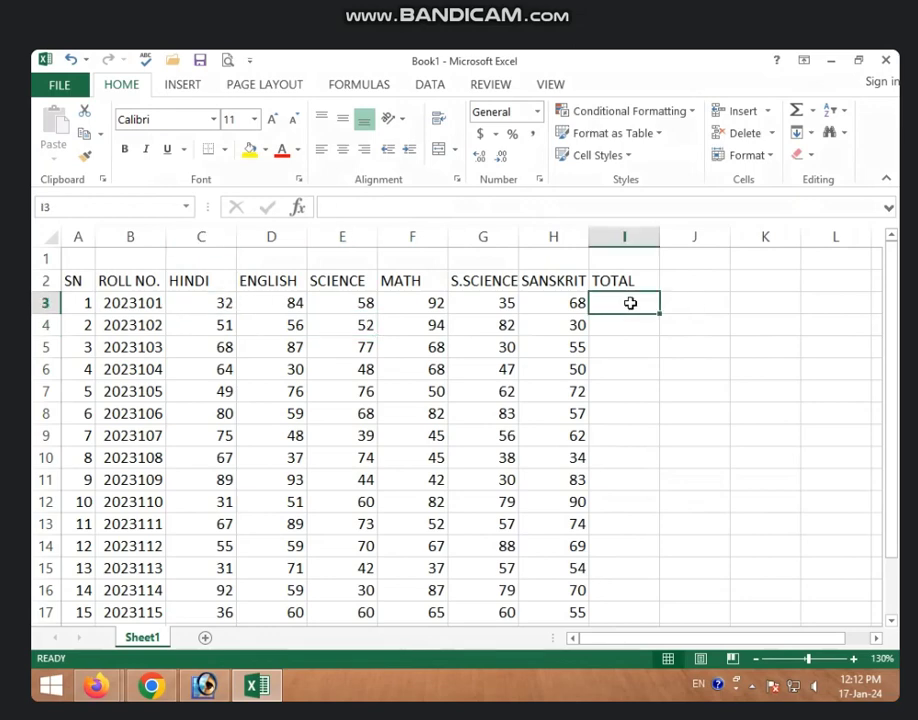
Use AutoSum on C3:H3 so I3 holds =SUM(C3:H3), showing 369.
mouse_move(226, 304)
left_mouse_down()
mouse_move(560, 283)
mouse_move(585, 302)
left_mouse_up()
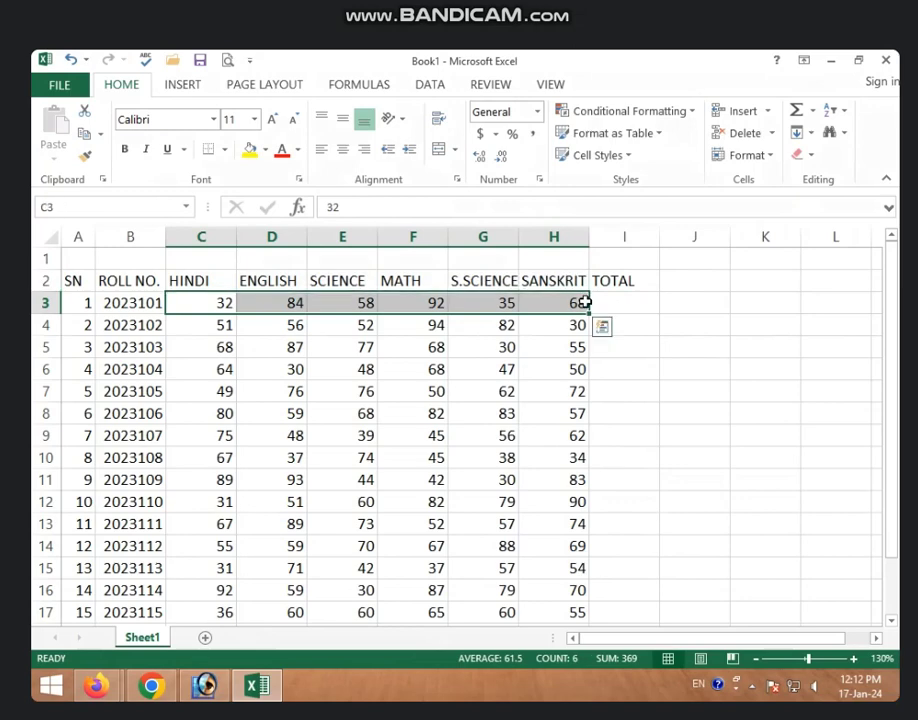
left_click(617, 372)
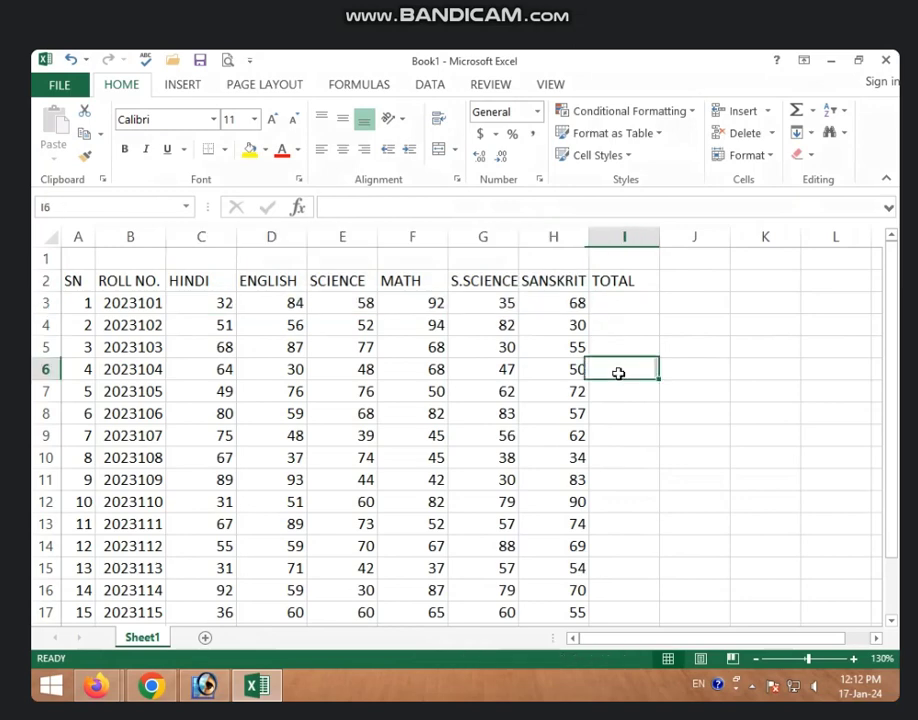
left_click(620, 309)
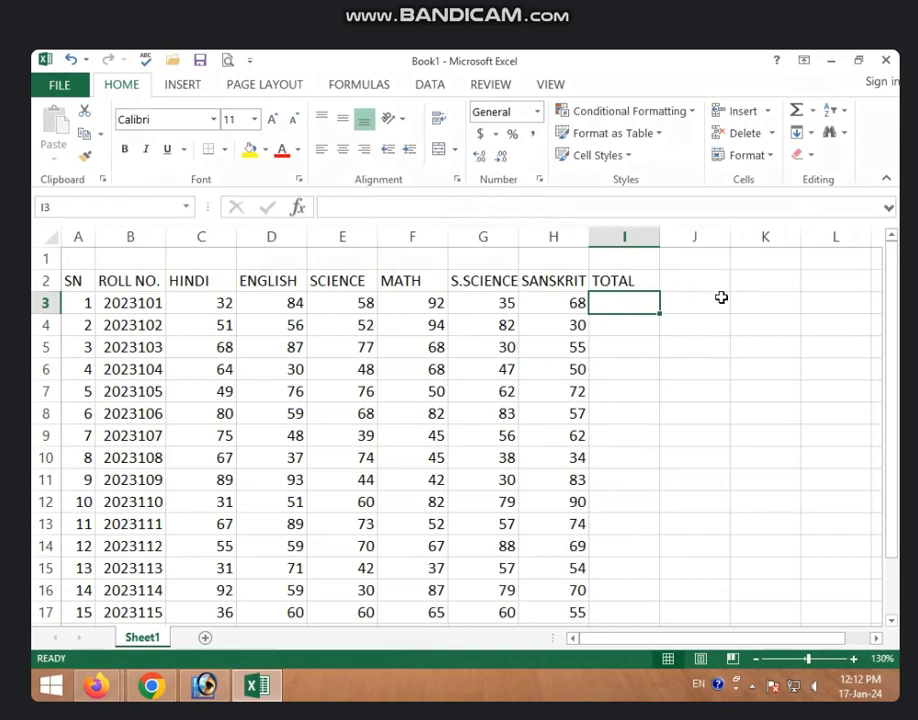
scroll(650, 515, "down", 5)
scroll(650, 520, "up", 5)
left_click_drag(224, 303, 625, 302)
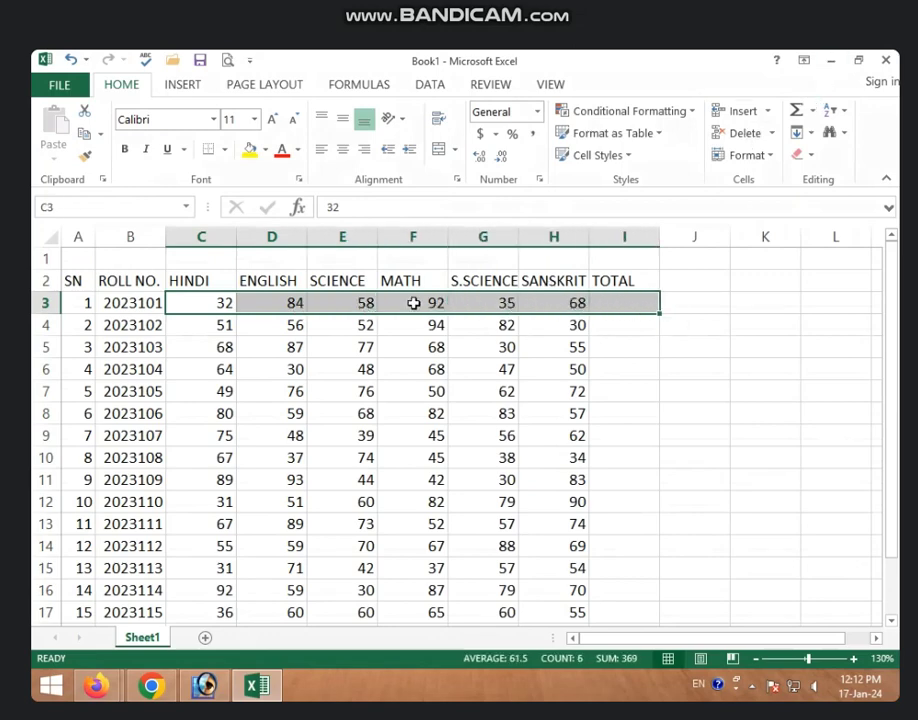
mouse_move(680, 300)
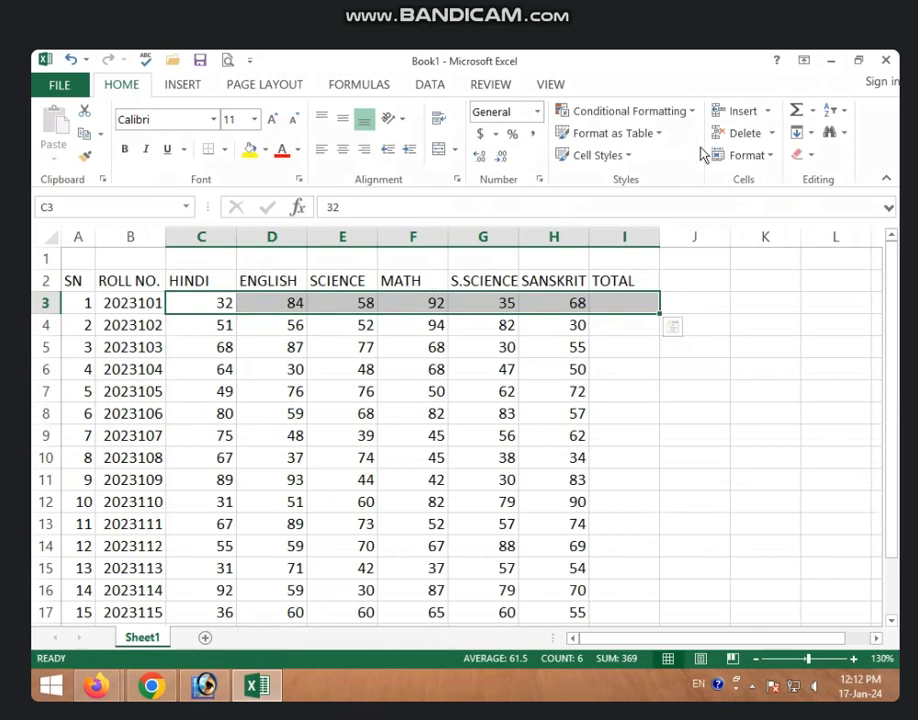
left_click(797, 110)
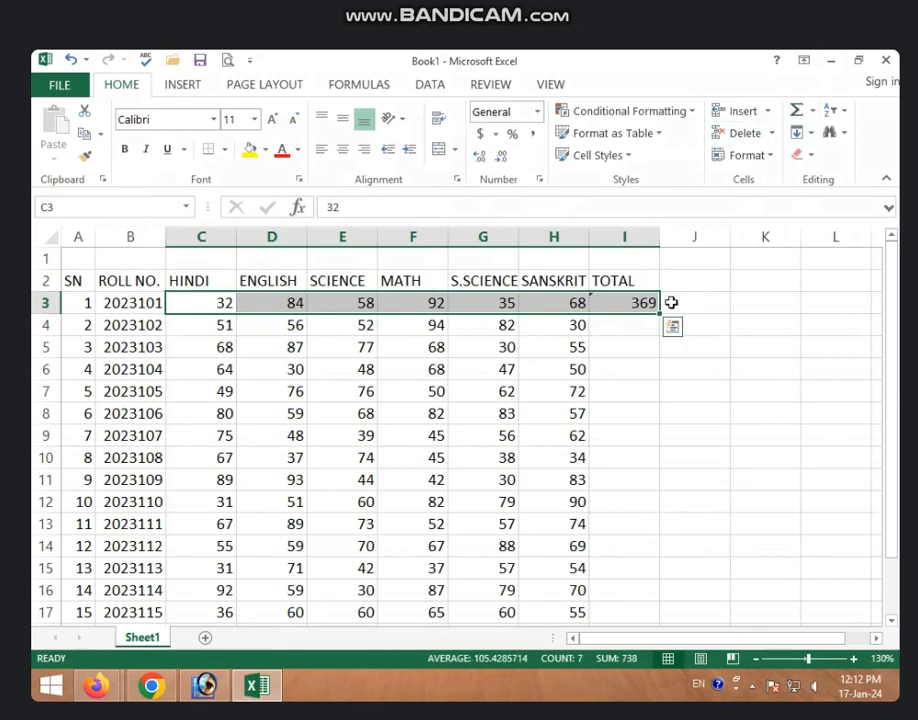
left_click(635, 306)
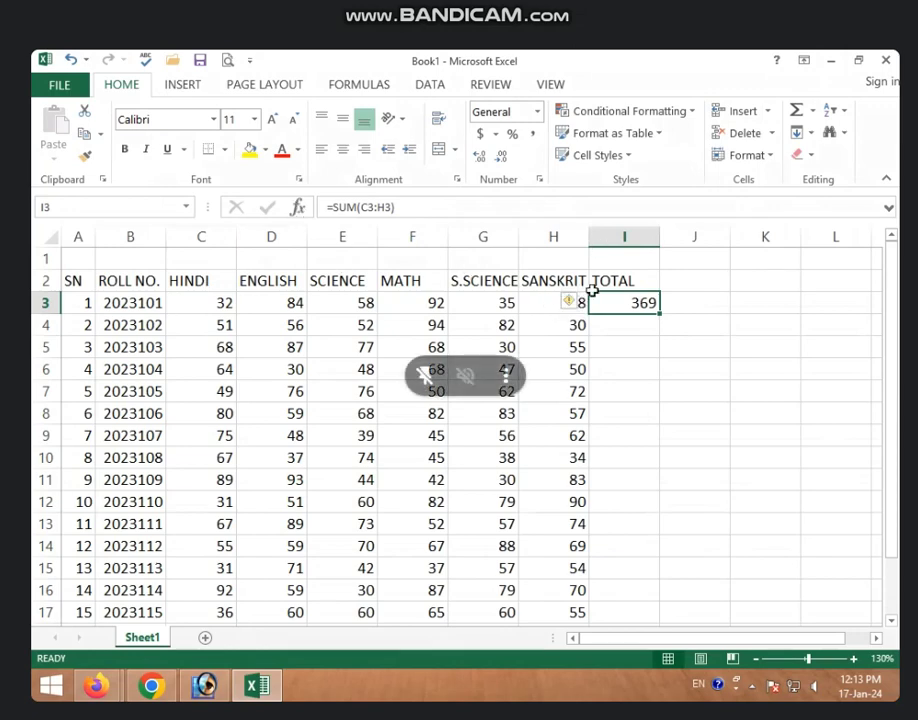
Change the first student's ENGLISH mark in D3 to 62 and check the I3 total of 347.
left_click(285, 305)
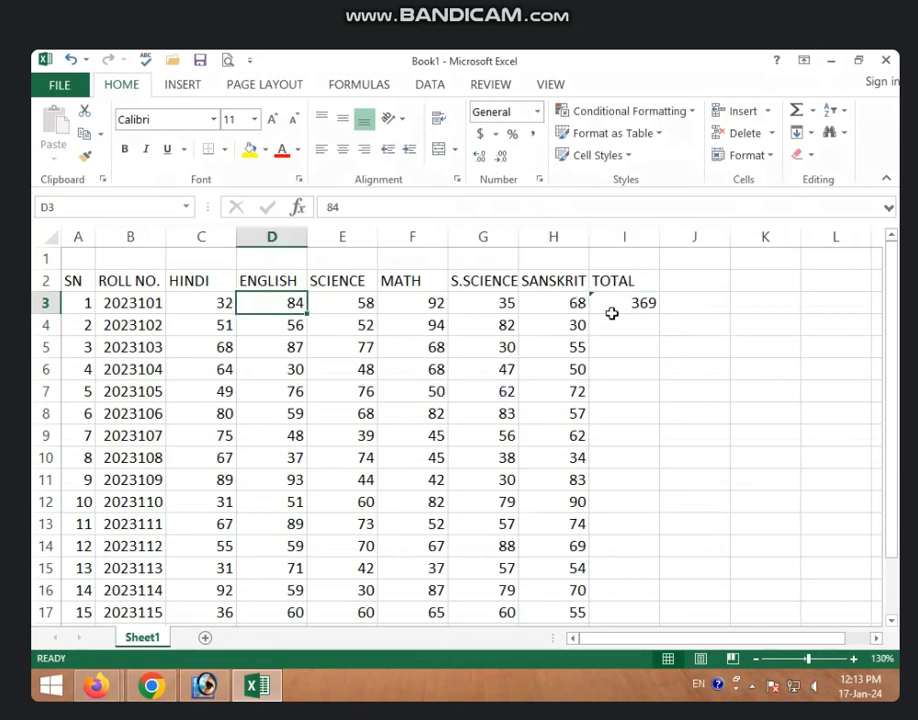
type("62")
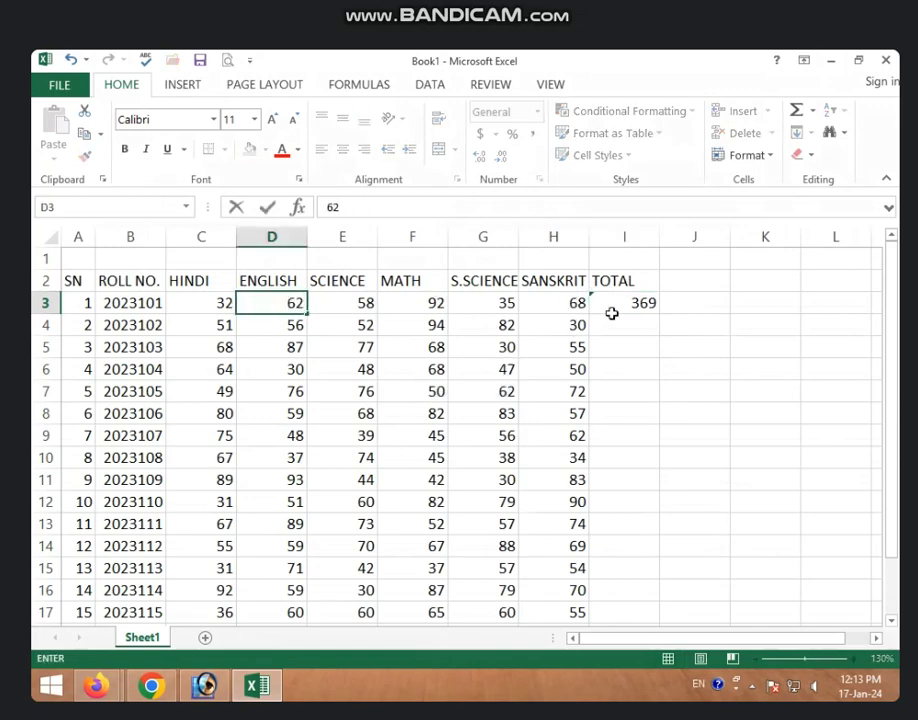
key("Return")
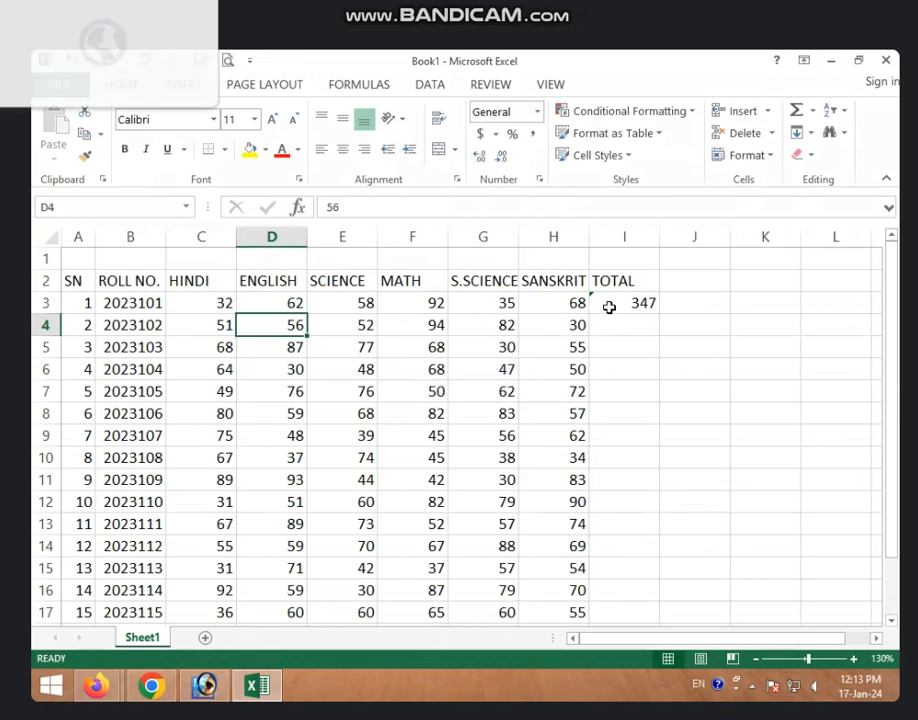
left_click(632, 303)
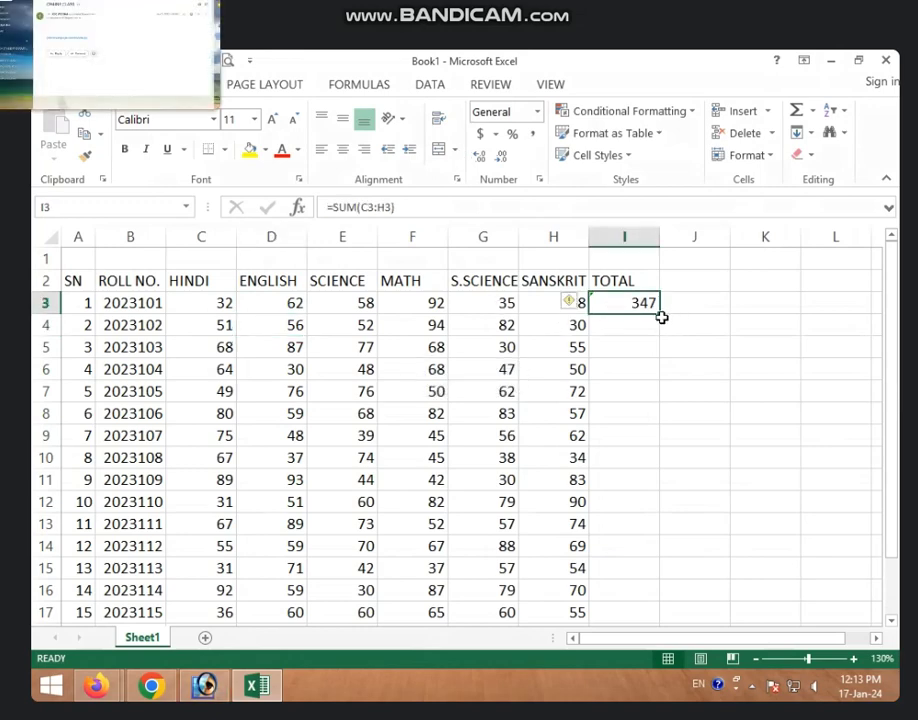
left_click(700, 305)
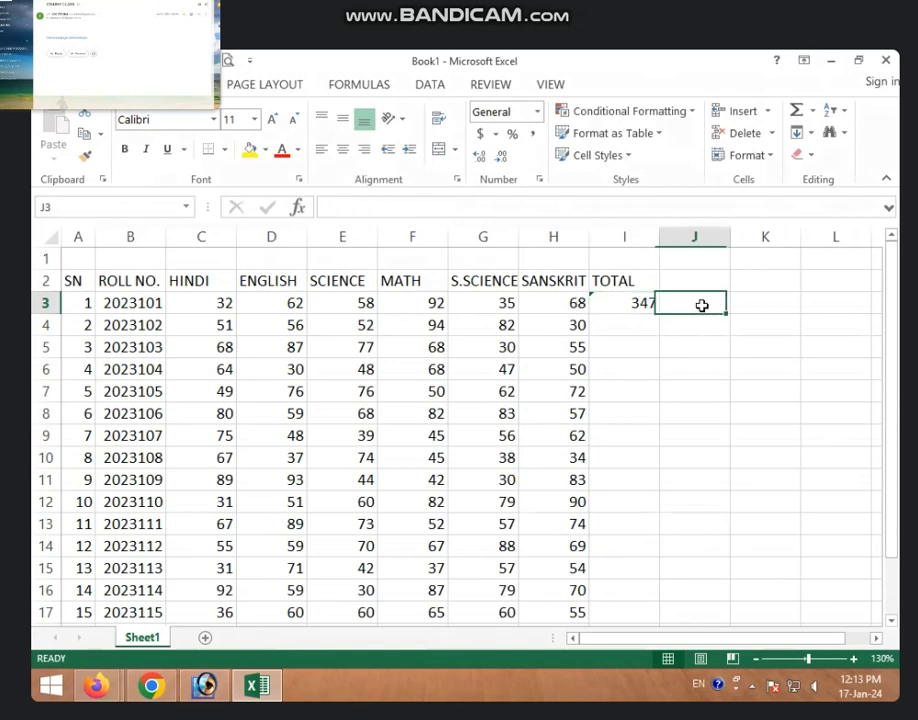
type("32")
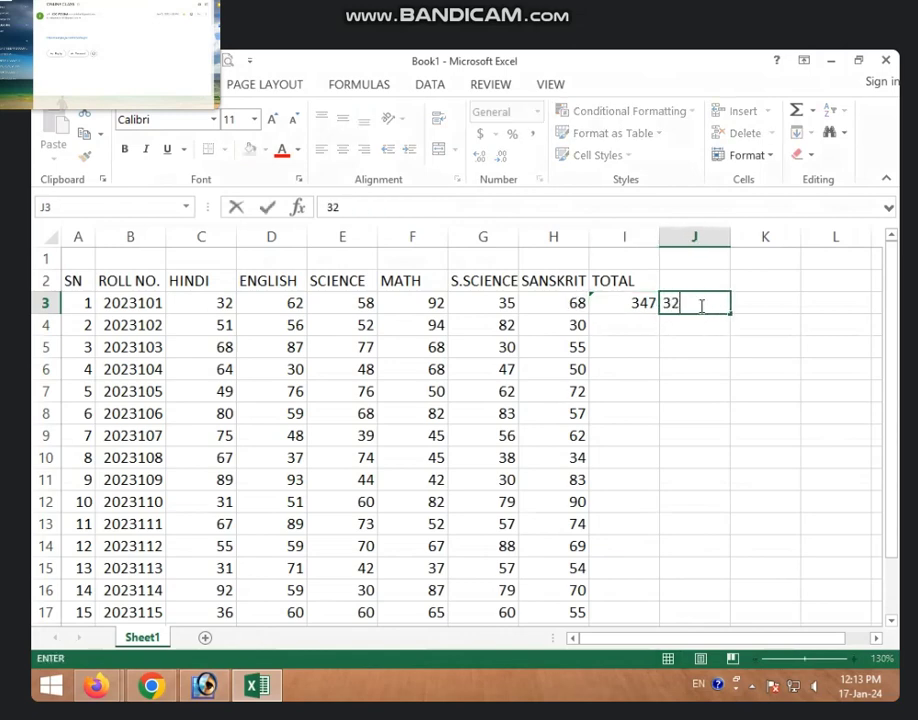
left_click(650, 371)
left_click(692, 305)
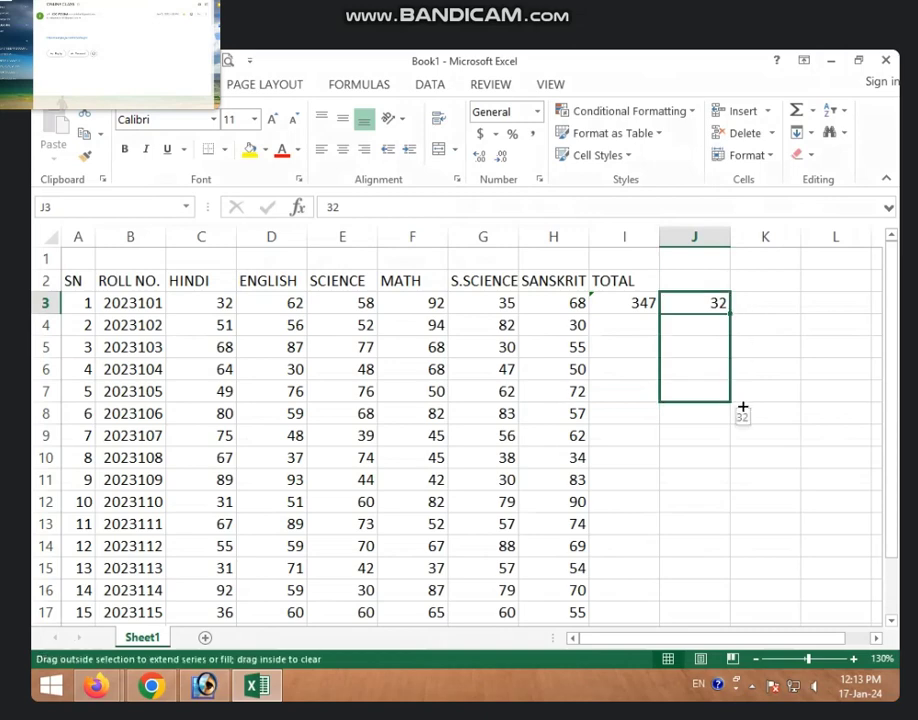
left_click_drag(731, 313, 740, 398)
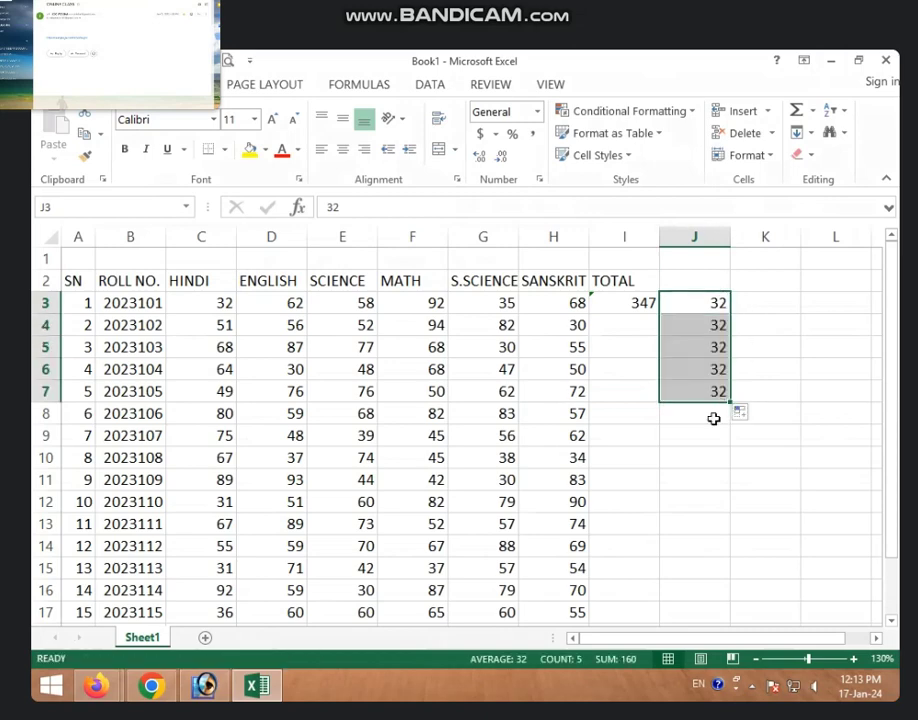
key("Delete")
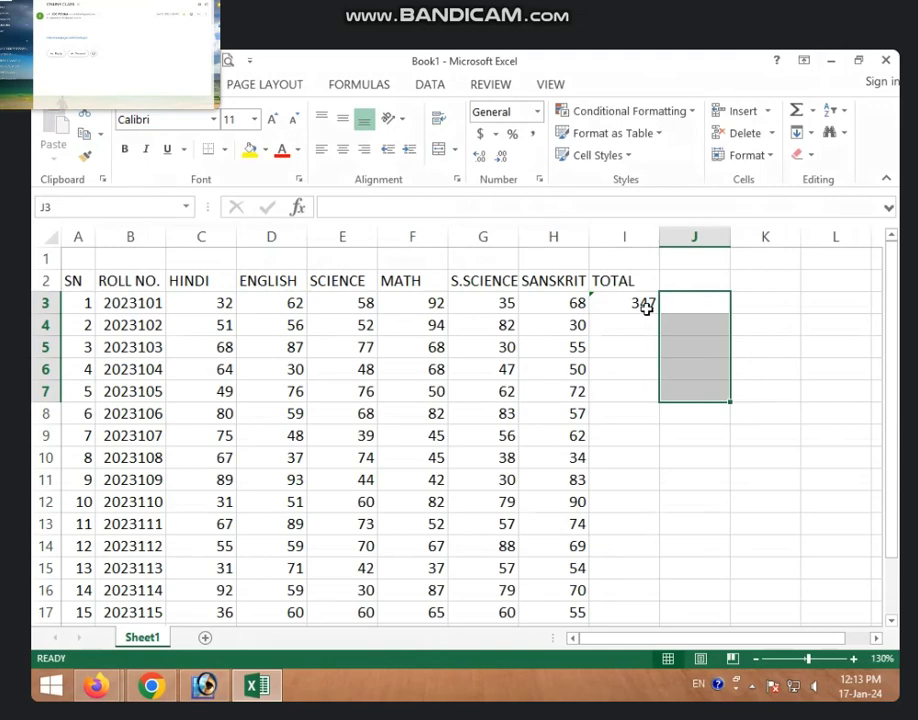
left_click(645, 306)
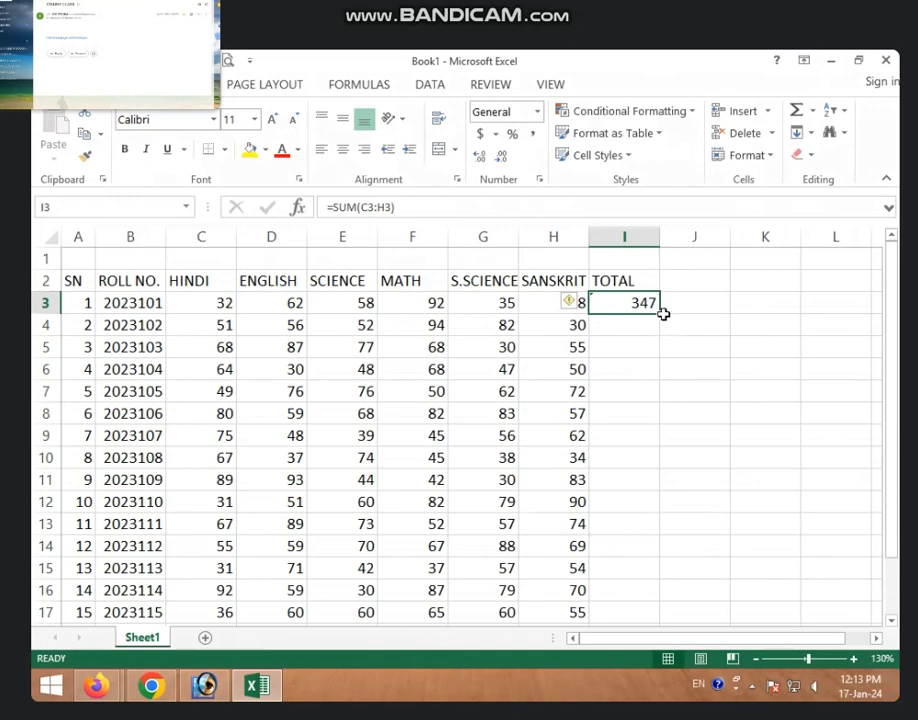
Copy I3's SUM formula down through I17, giving totals from 347 to 336.
mouse_move(660, 314)
left_mouse_down()
mouse_move(657, 574)
mouse_move(662, 375)
left_mouse_up()
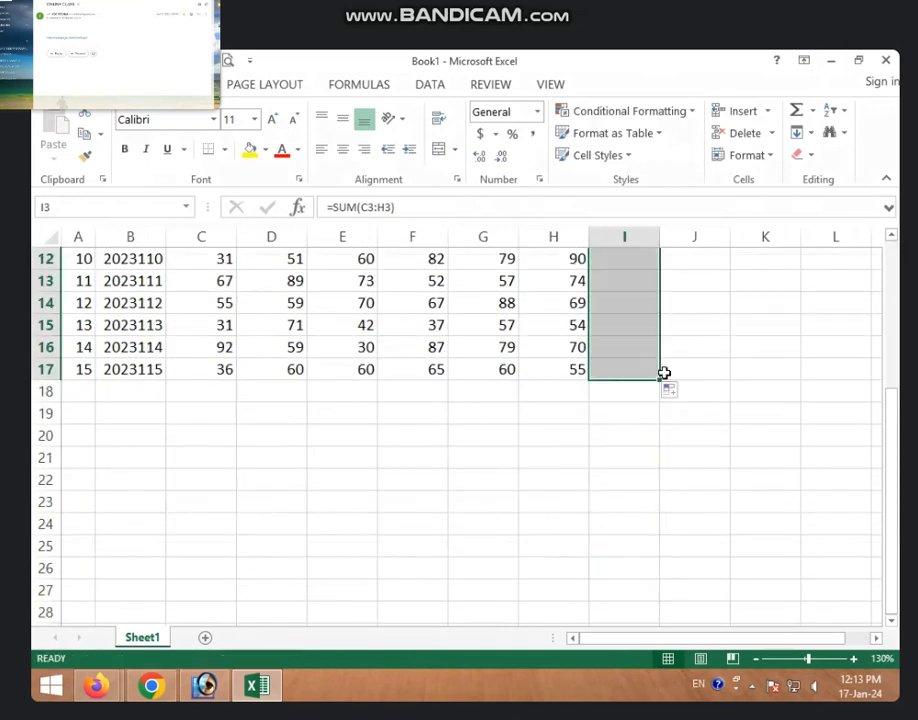
scroll(664, 480, "up", 4)
left_click(633, 302)
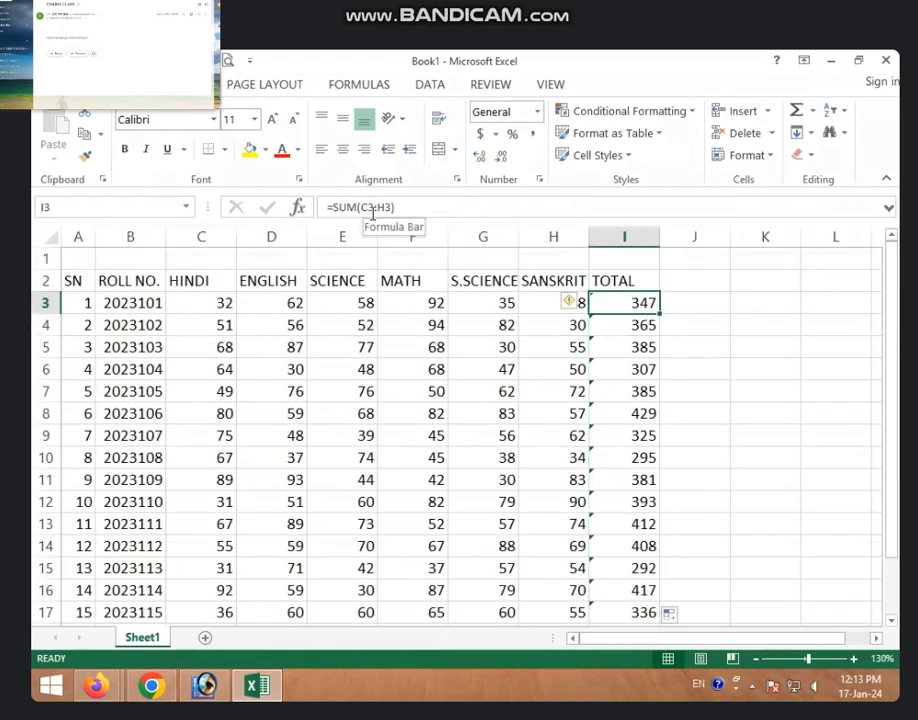
left_click(646, 328)
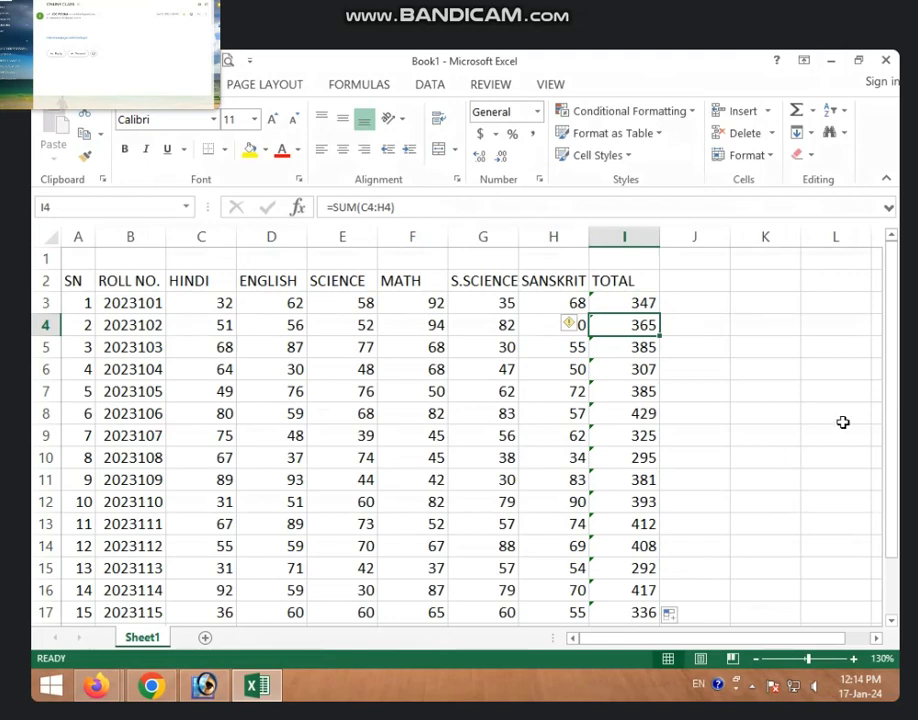
Enter the heading PER. in J2, correcting the mistyped PERC.
left_click(696, 289)
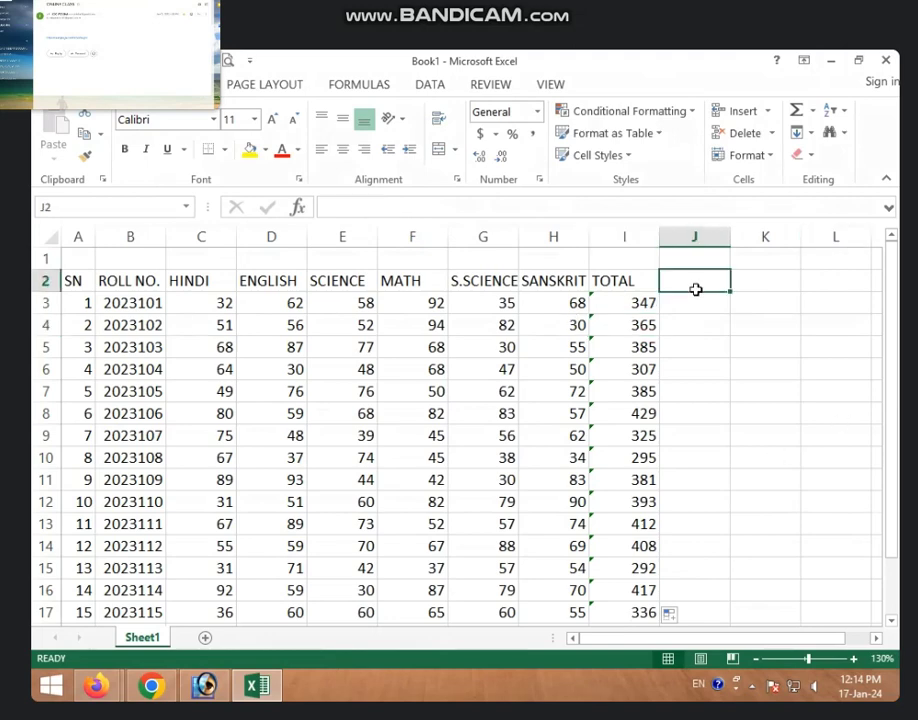
type("PER")
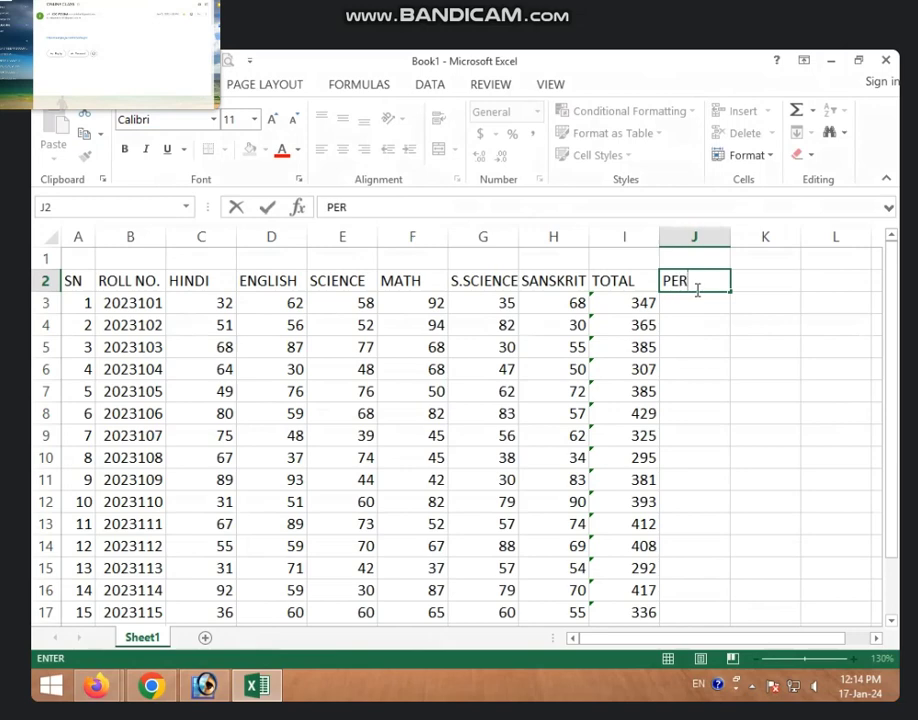
type("C")
key("BackSpace")
key("BackSpace")
type("R.")
key("Return")
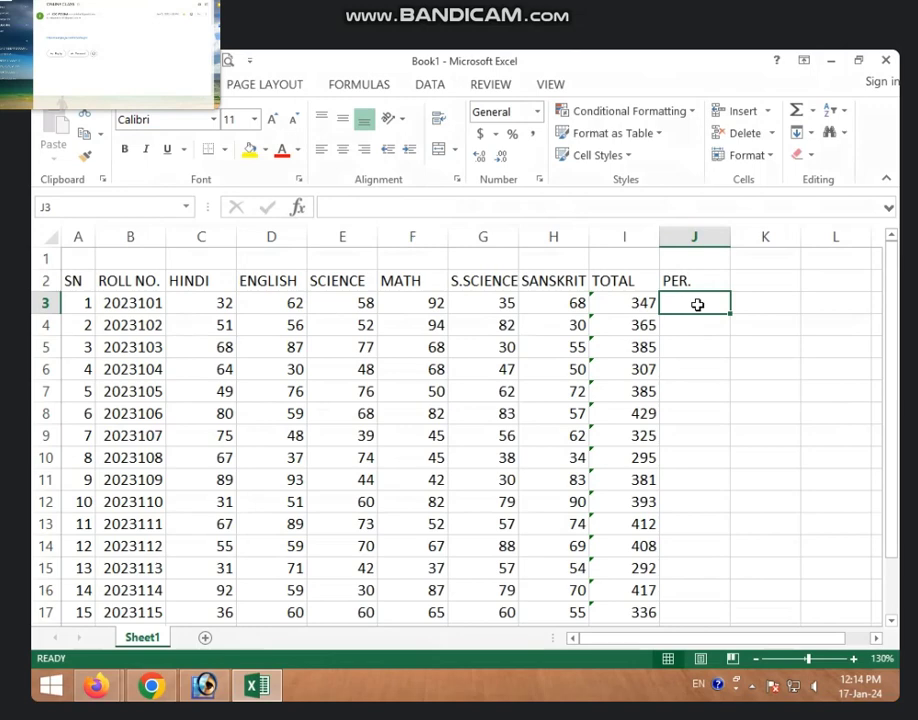
Enter =I3*100/600 in J3 so the first student's percentage shows 57.8333.
type("=")
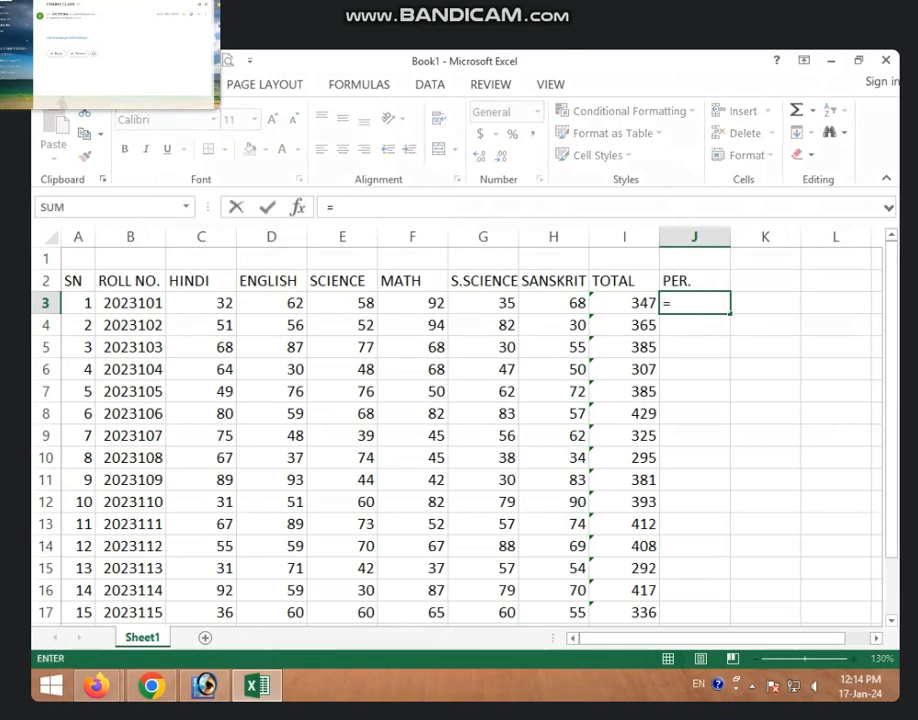
left_click(614, 302)
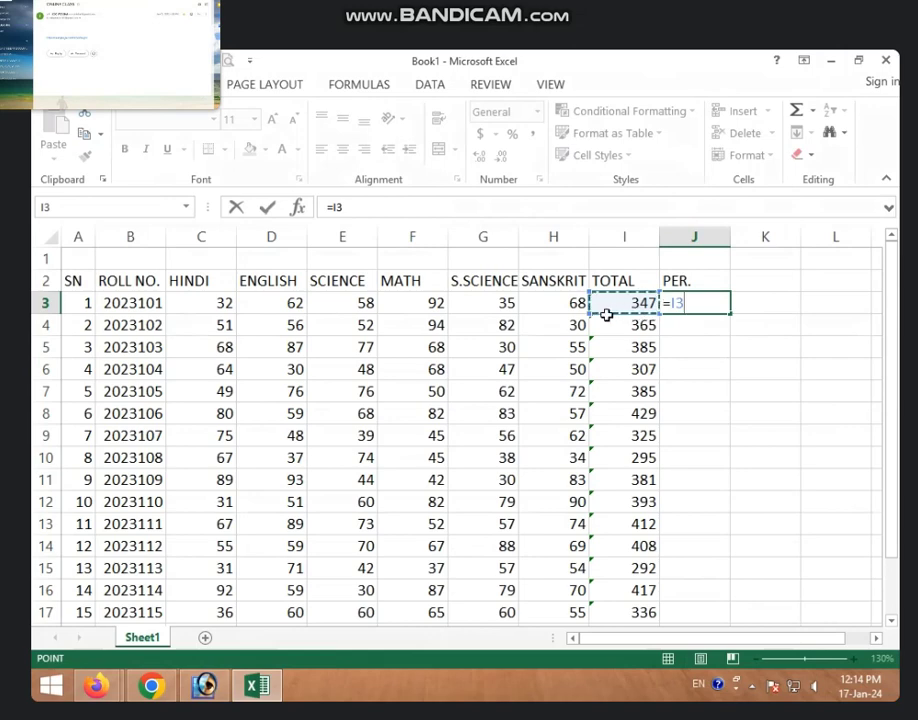
type("*1")
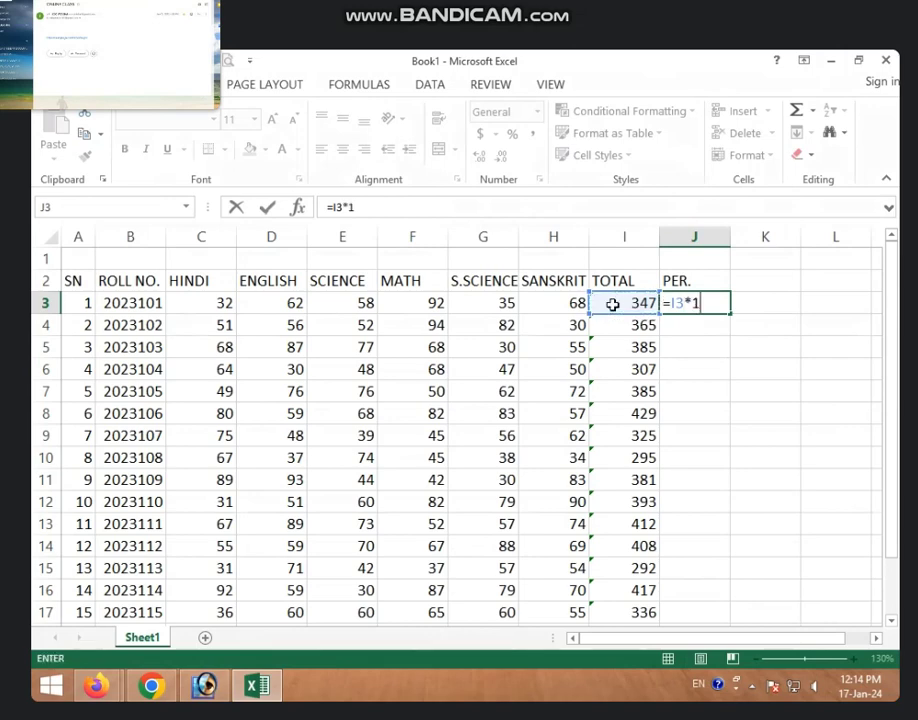
type("00")
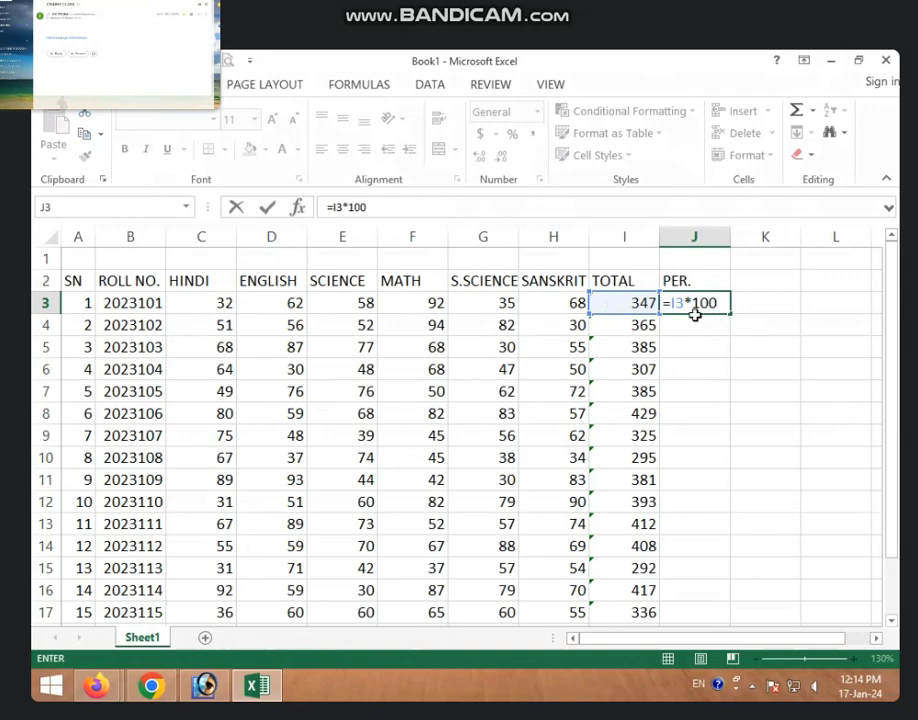
type("/")
type("600")
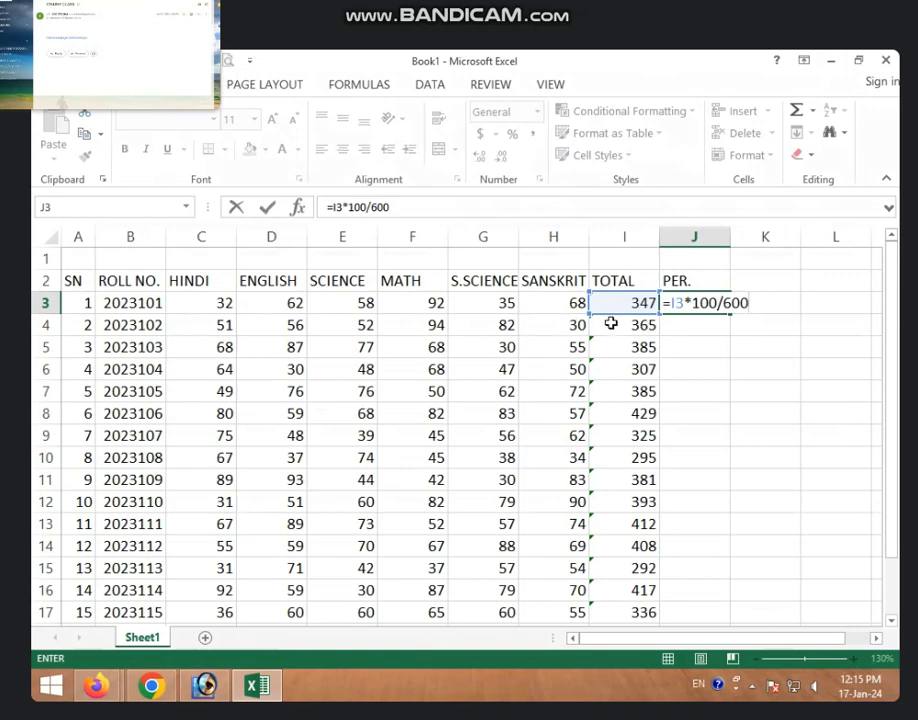
key("Return")
left_click(712, 302)
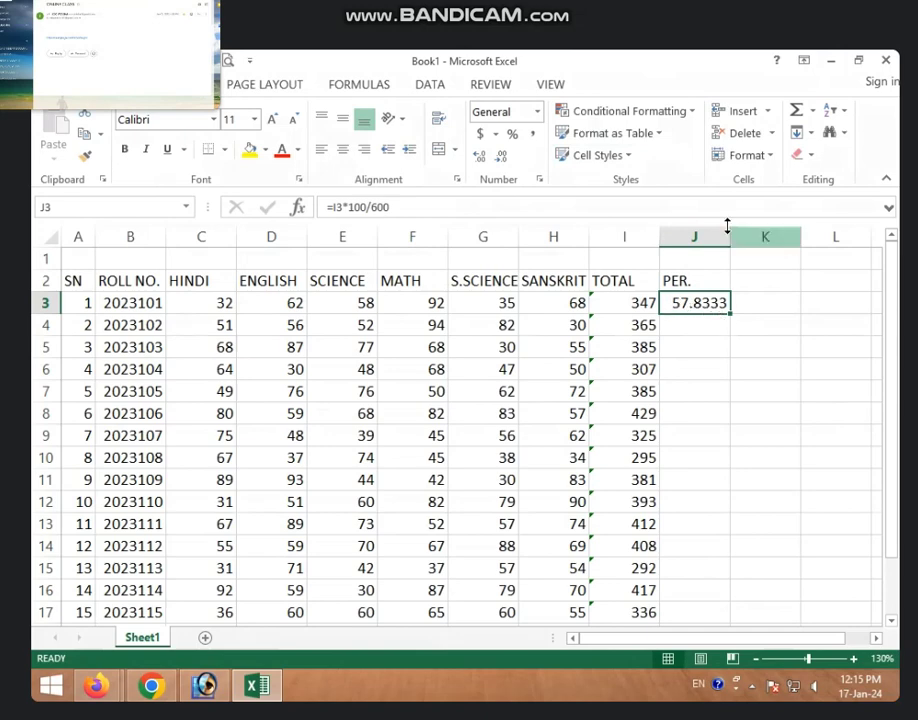
Round J3's display to a whole number, then show two decimals so it reads 57.83.
left_click(501, 160)
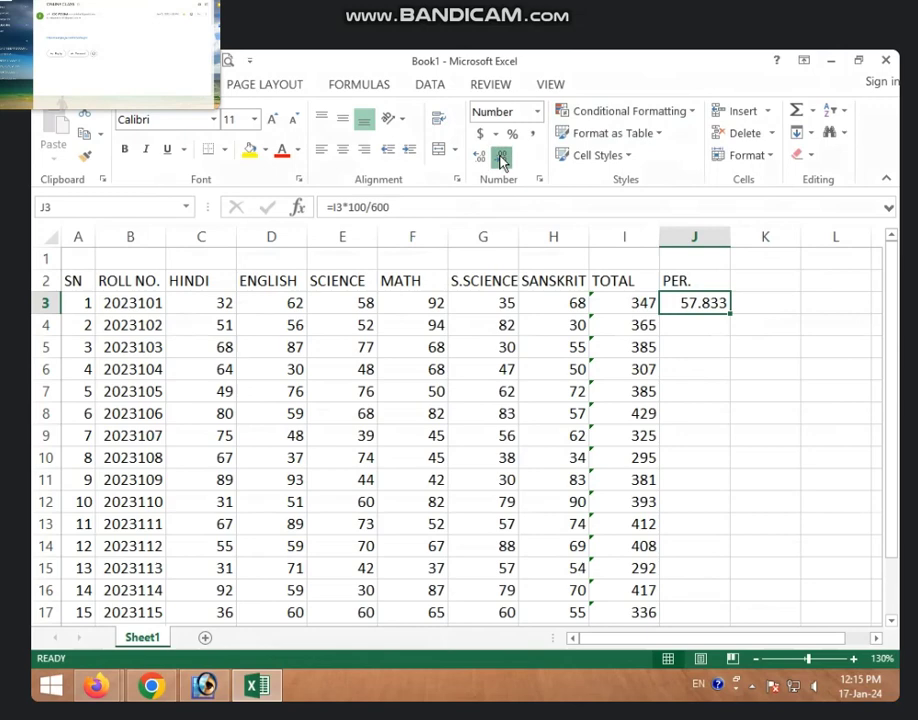
left_click(501, 160)
left_click(501, 160)
left_click(501, 160)
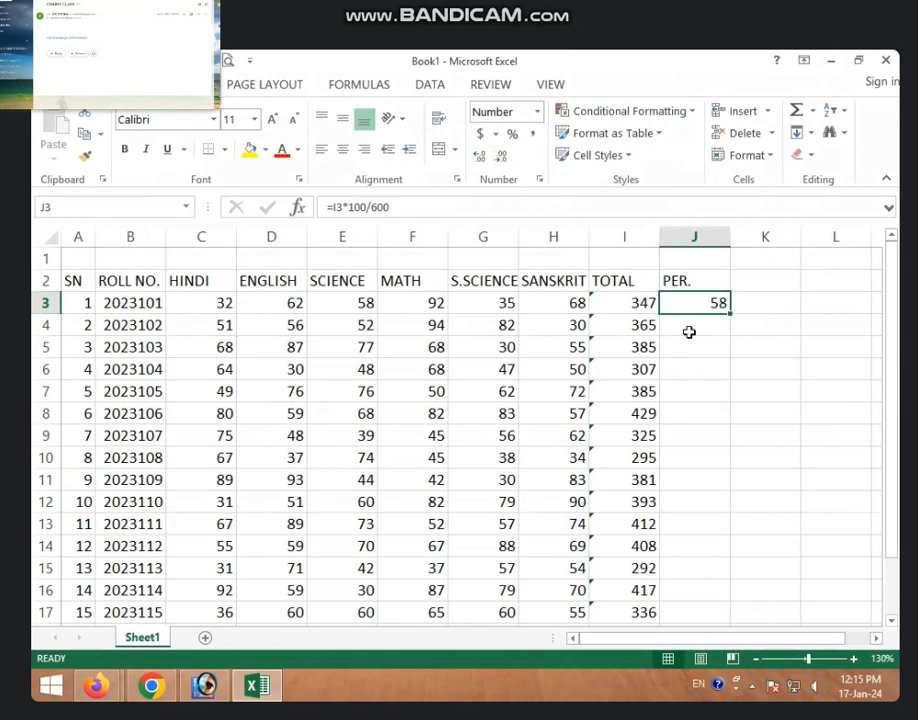
left_click(854, 659)
left_click(854, 659)
scroll(792, 582, "up", 1)
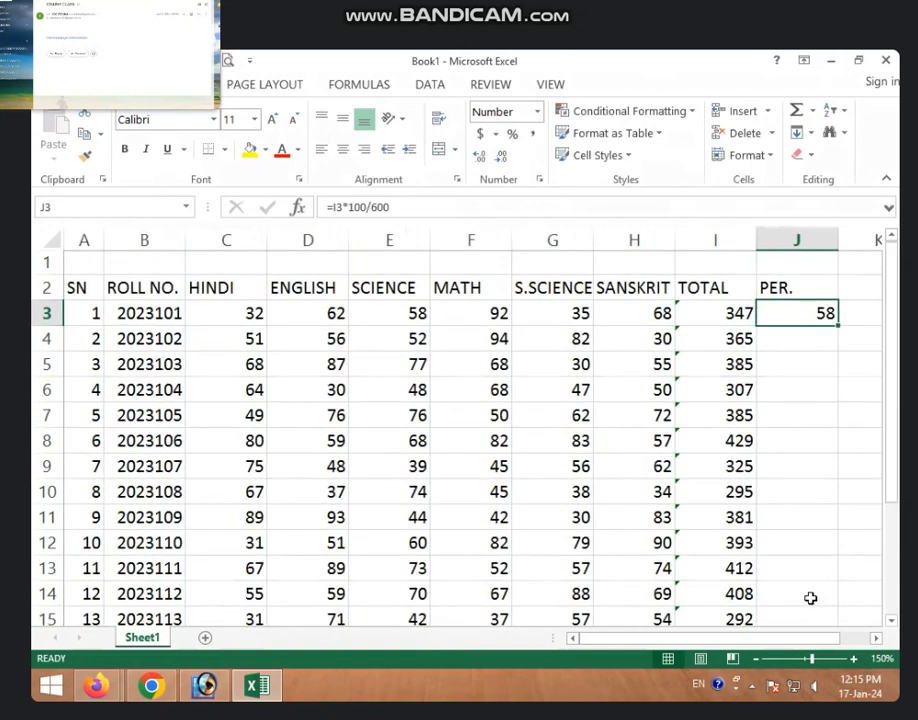
left_click_drag(650, 641, 795, 638)
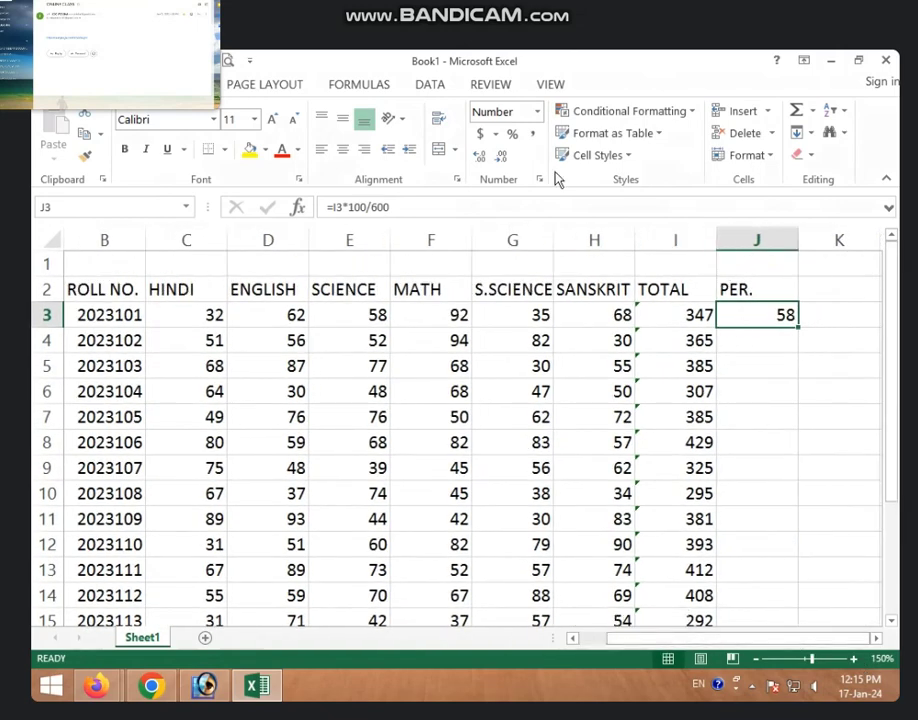
left_click(480, 159)
left_click(480, 159)
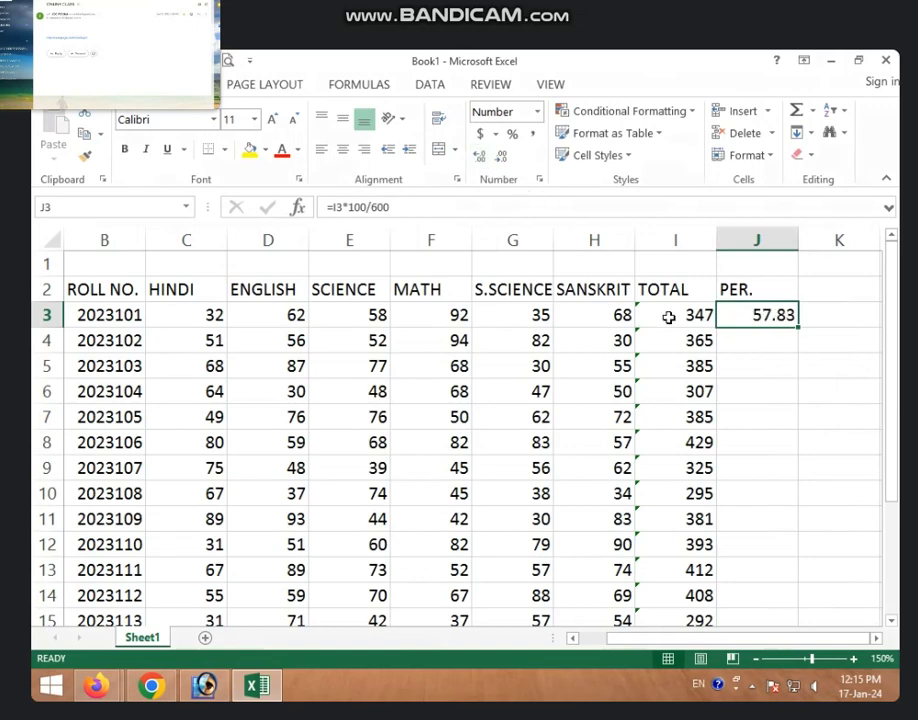